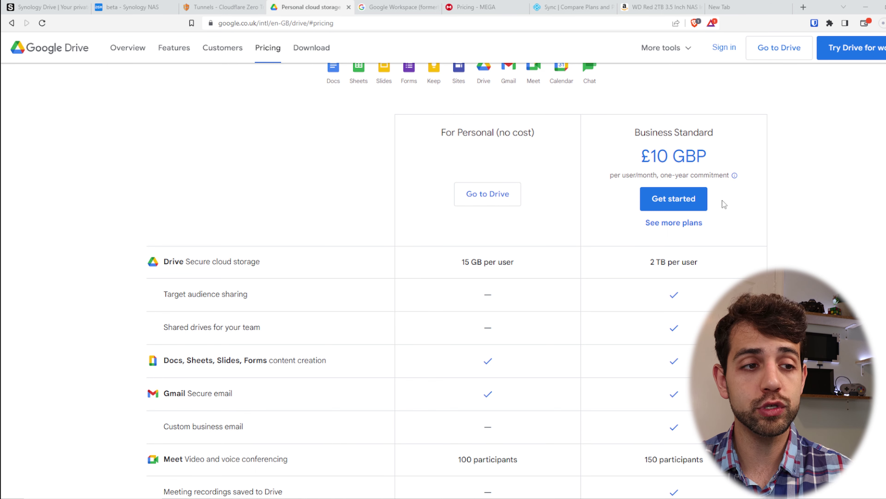
# Compare MEGA and Sync.com paid plans, noting Sync.com's Unlimited Teams+ plan, then view the WD Red 2TB listing.
pyautogui.click(476, 7)
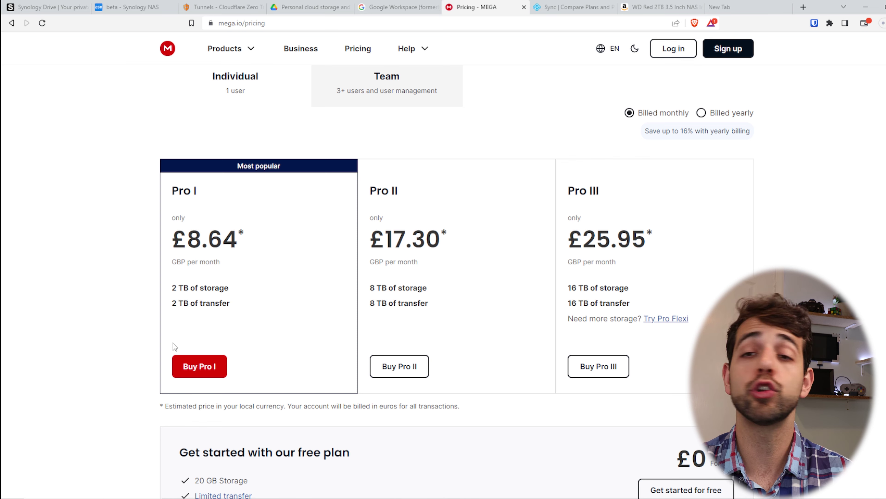
pyautogui.click(572, 7)
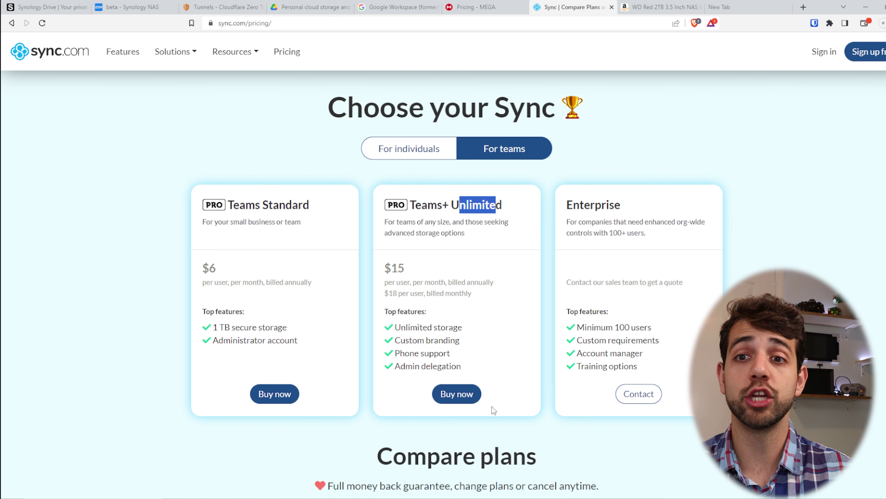
pyautogui.moveTo(451, 205); pyautogui.dragTo(513, 202)
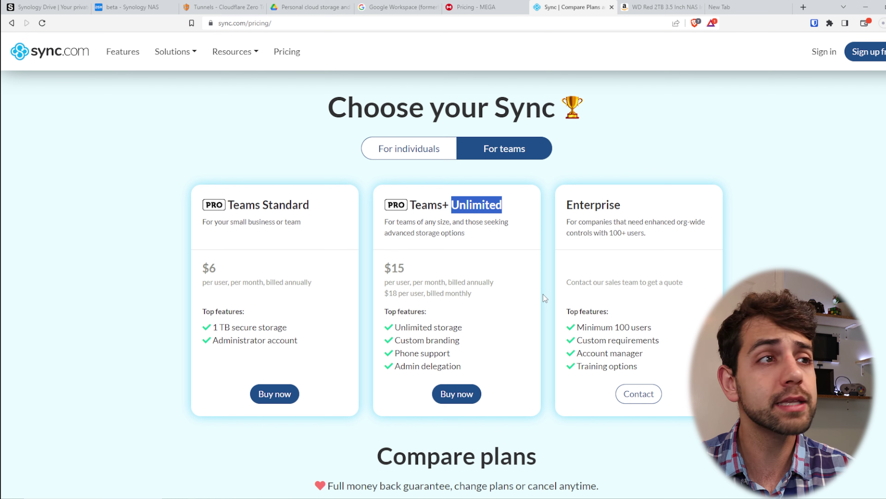
pyautogui.click(656, 7)
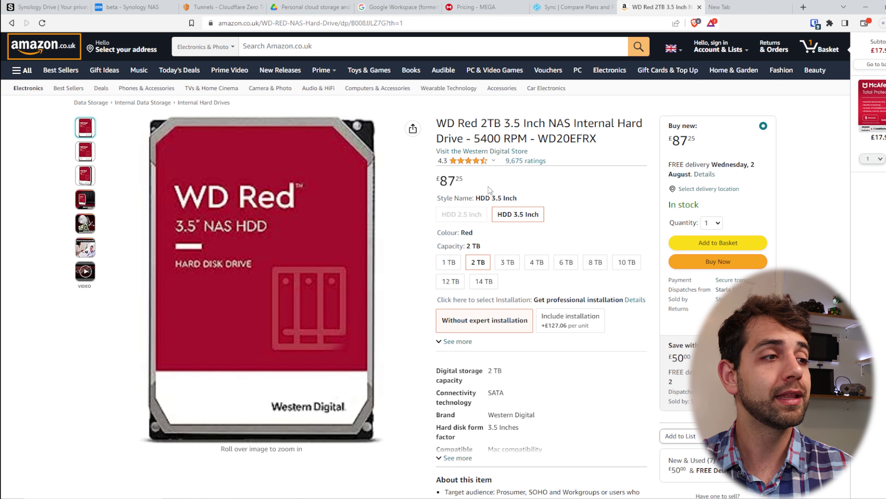
# Highlight part of the WD Red 2TB NAS drive's product title on Amazon.
pyautogui.moveTo(540, 126); pyautogui.dragTo(608, 120)
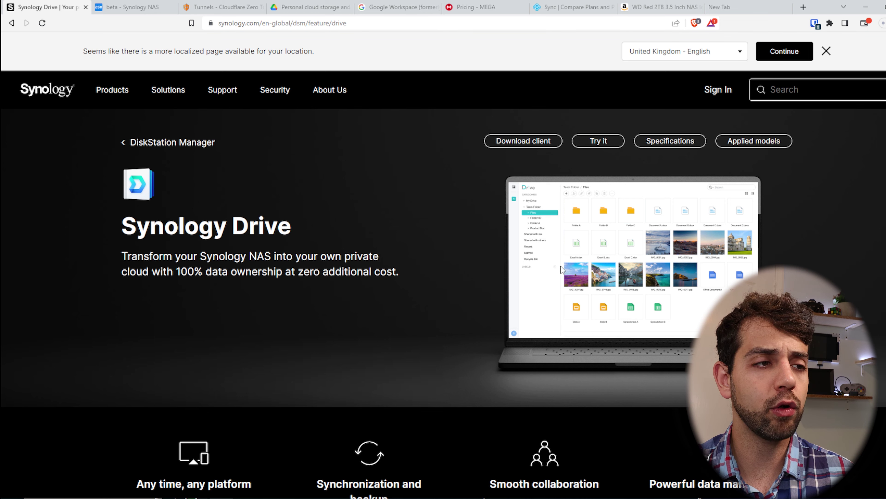
# Scroll the Synology Drive page and expand Sync on demand, Quick previewing and Simplified file management.
pyautogui.scroll(-3, 532, 254)
pyautogui.scroll(-4, 531, 253)
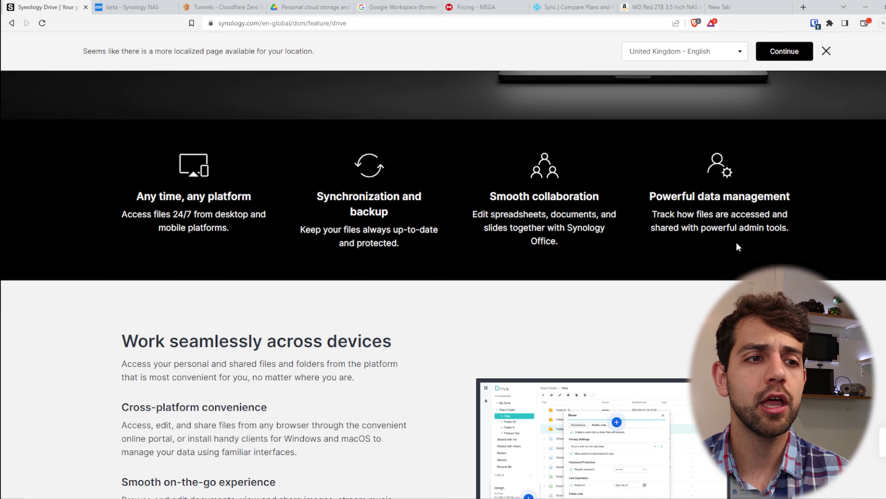
pyautogui.scroll(-10, 480, 281)
pyautogui.scroll(-5, 480, 282)
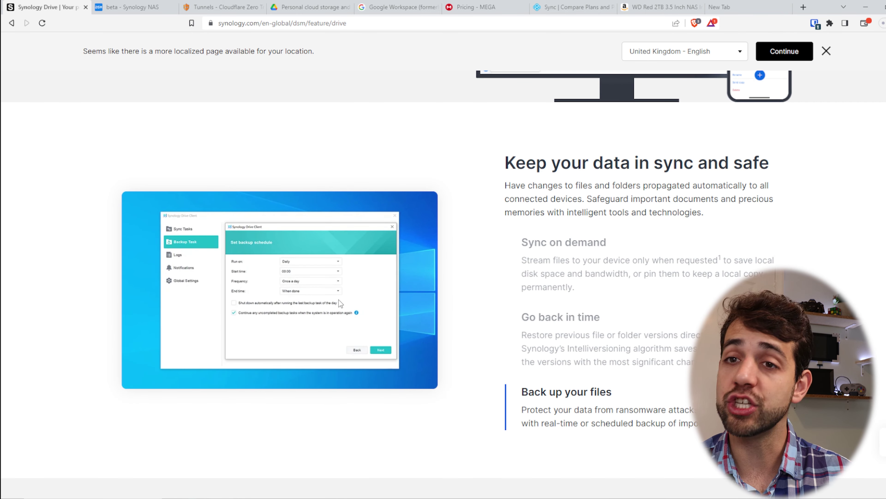
pyautogui.click(619, 273)
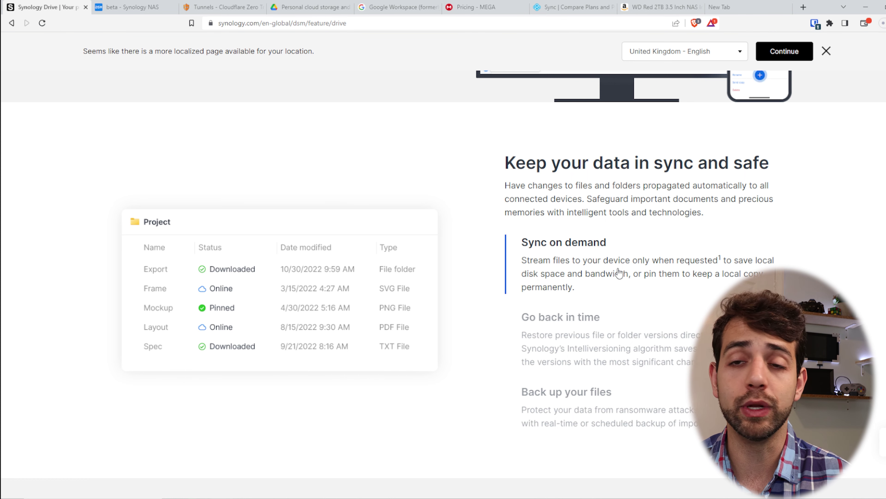
pyautogui.scroll(-3, 619, 273)
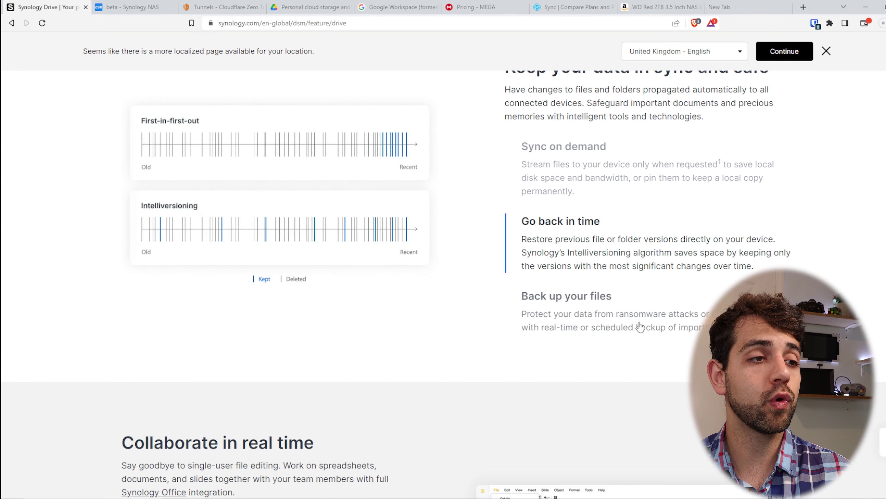
pyautogui.scroll(-2, 410, 280)
pyautogui.scroll(-10, 410, 280)
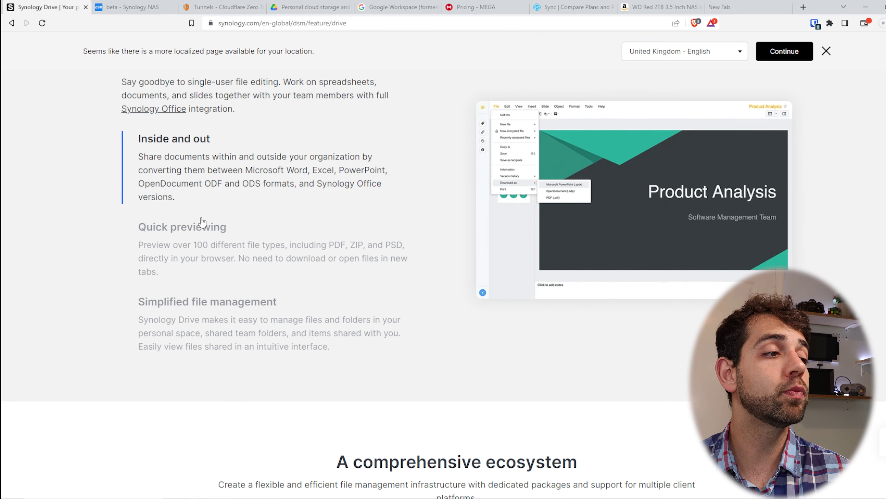
pyautogui.click(267, 280)
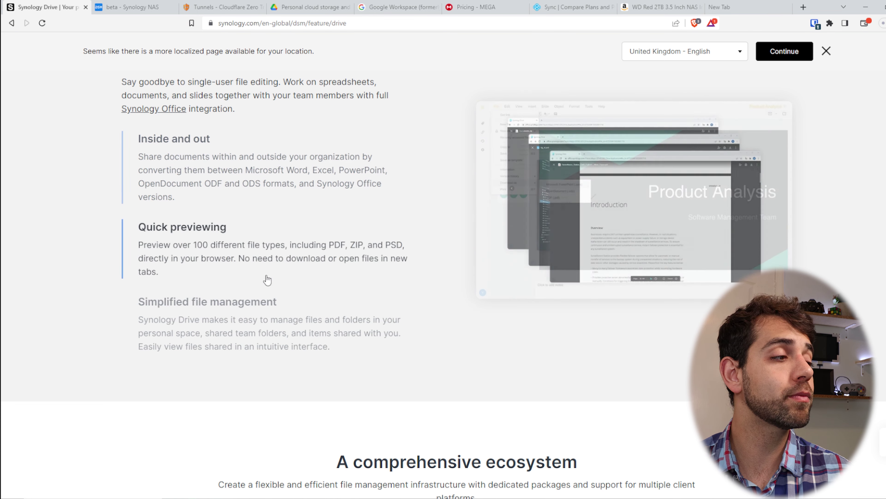
pyautogui.click(281, 328)
pyautogui.scroll(-3, 582, 279)
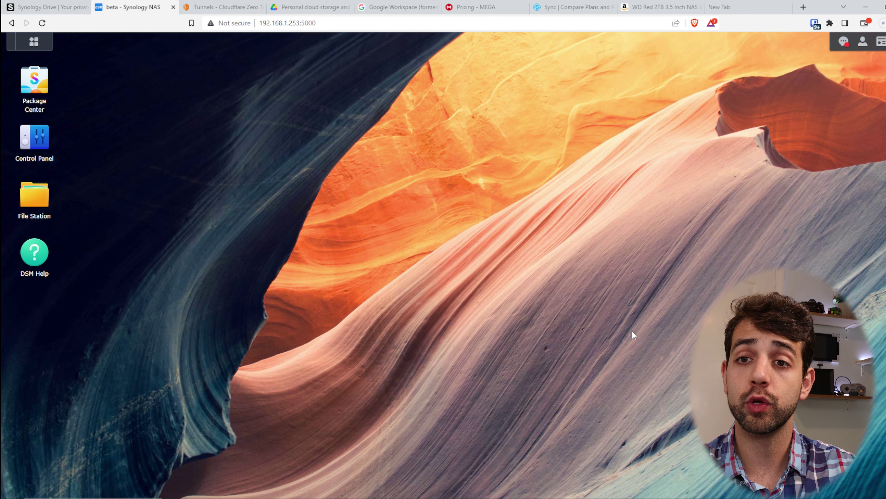
pyautogui.click(34, 42)
pyautogui.click(196, 143)
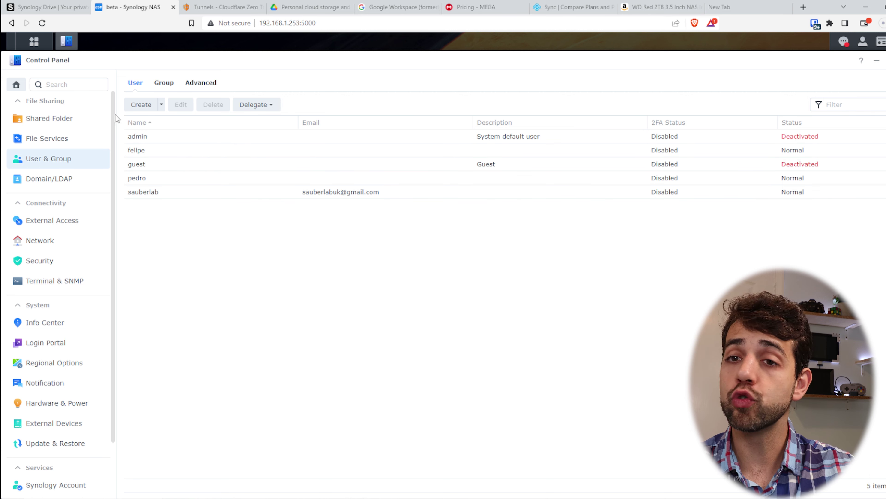
pyautogui.click(201, 83)
pyautogui.scroll(-2, 271, 317)
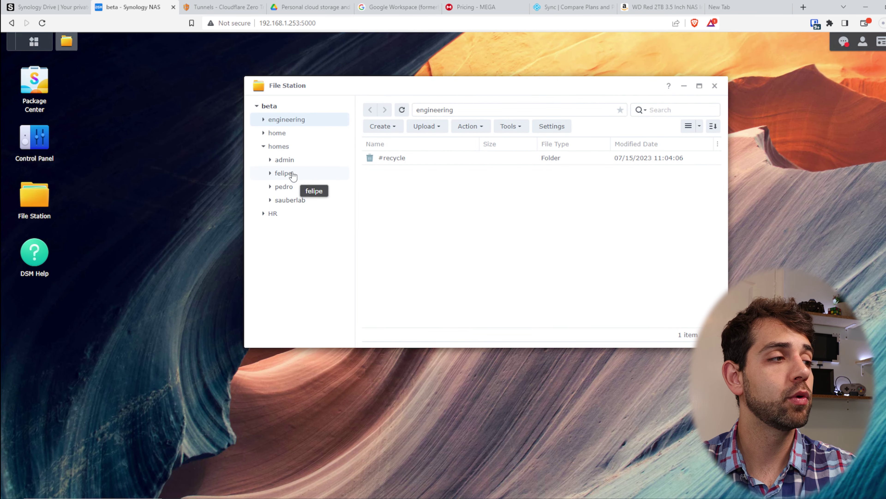
pyautogui.click(288, 173)
pyautogui.click(284, 187)
pyautogui.click(295, 201)
pyautogui.click(289, 187)
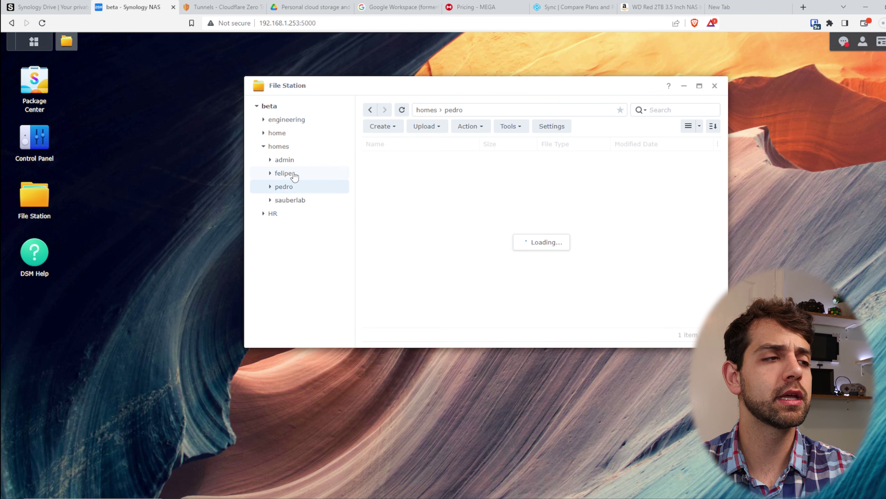
pyautogui.click(288, 174)
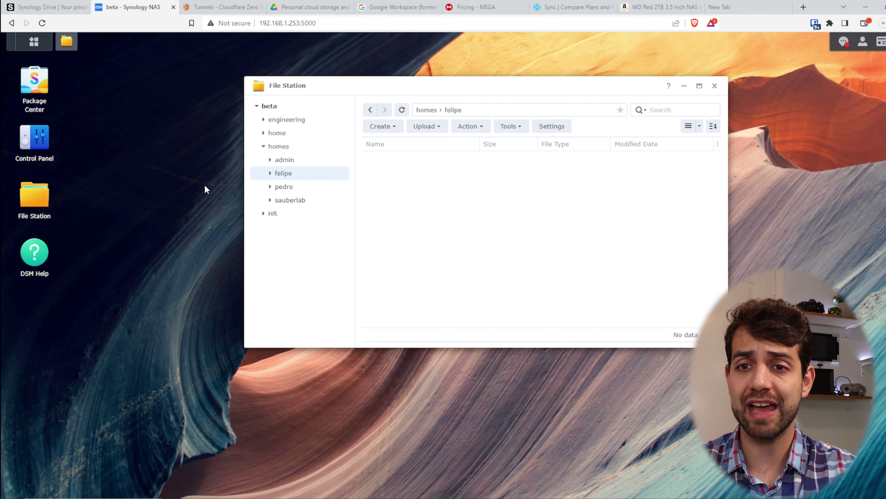
pyautogui.click(716, 86)
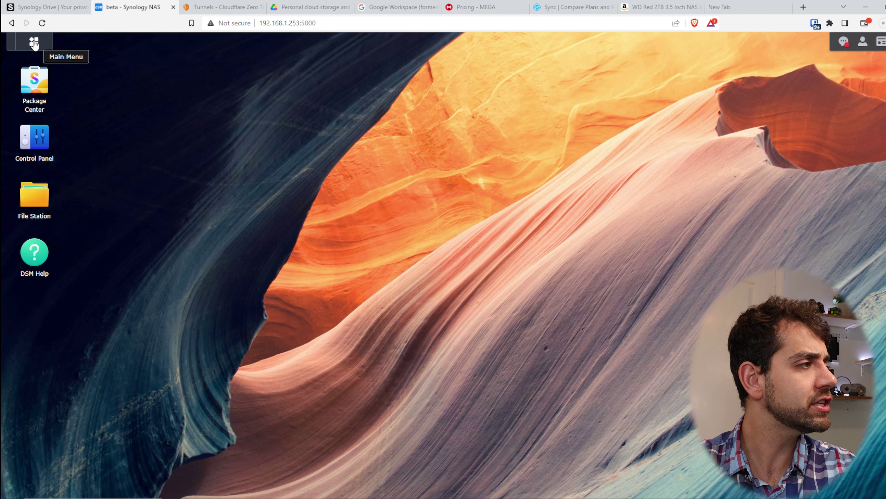
# Find 'docker' in the Package Center catalogue and install the Docker package.
pyautogui.click(34, 80)
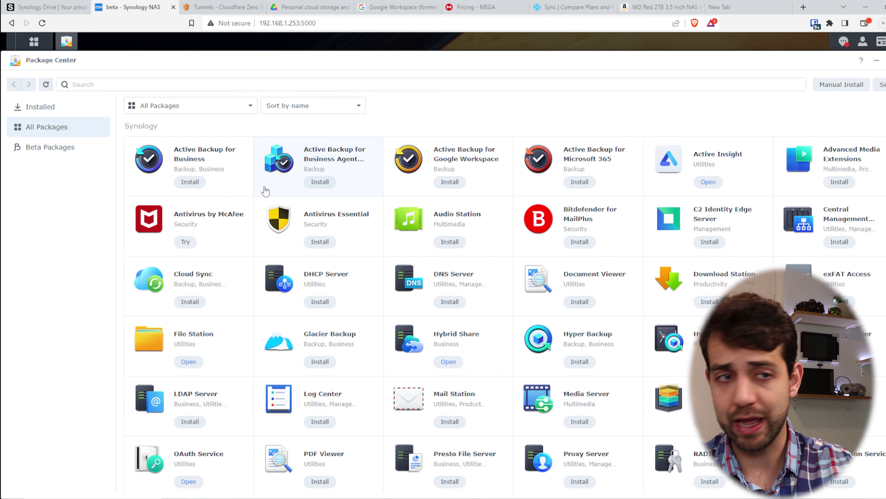
pyautogui.click(182, 83)
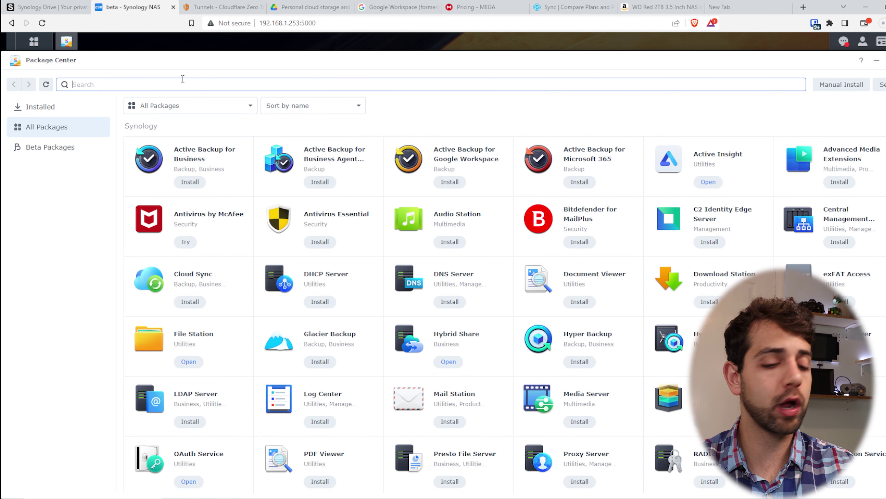
pyautogui.write('docker')
pyautogui.click(182, 162)
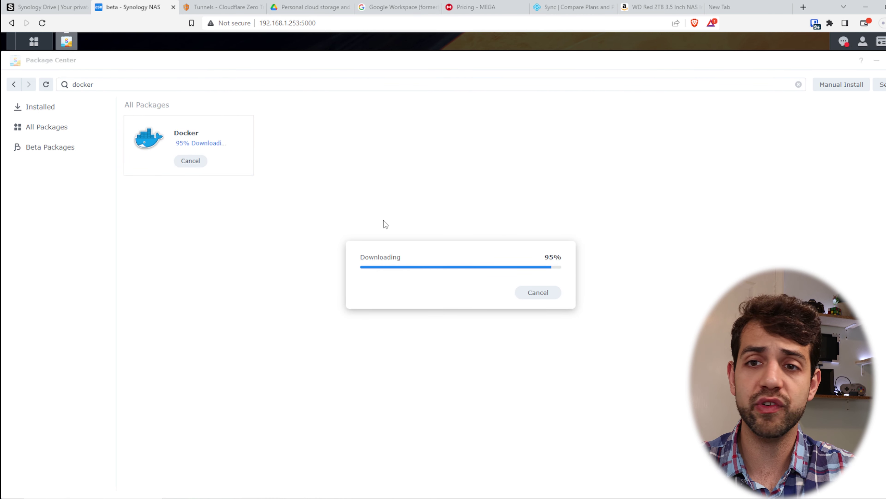
pyautogui.press('Return')
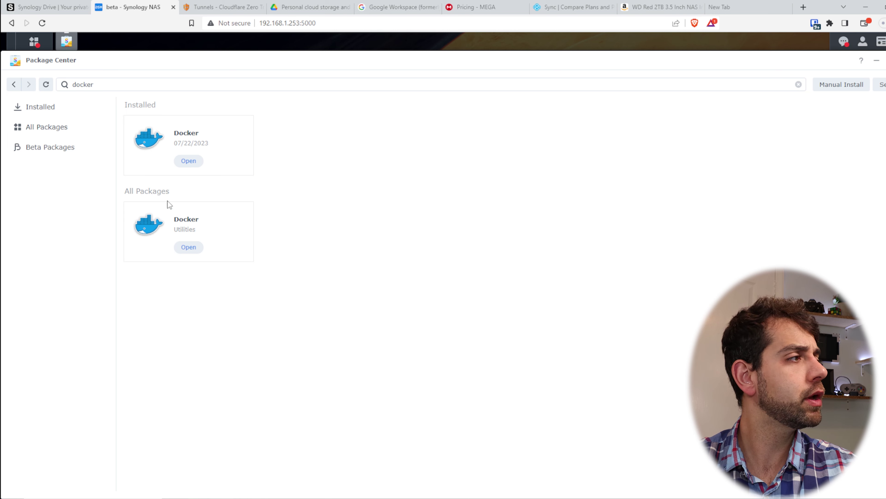
# Search the catalogue for 'drive' and install Synology Drive Server.
pyautogui.click(188, 84)
pyautogui.write('drive')
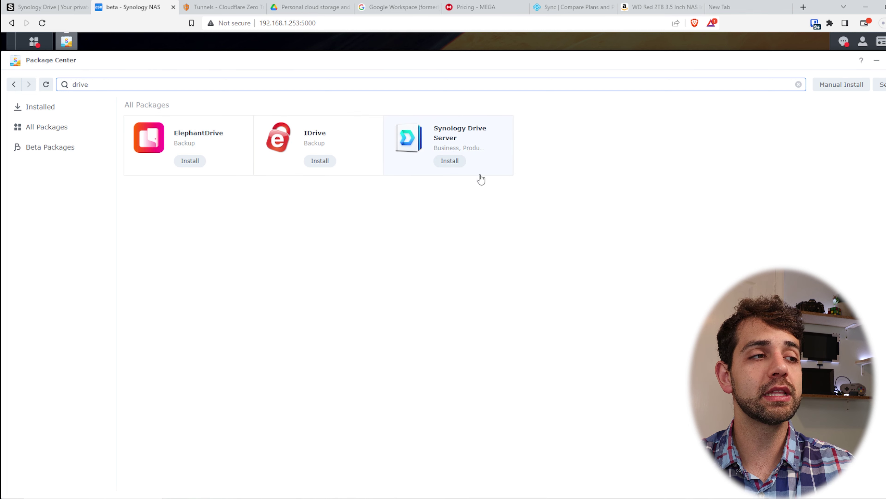
pyautogui.click(450, 161)
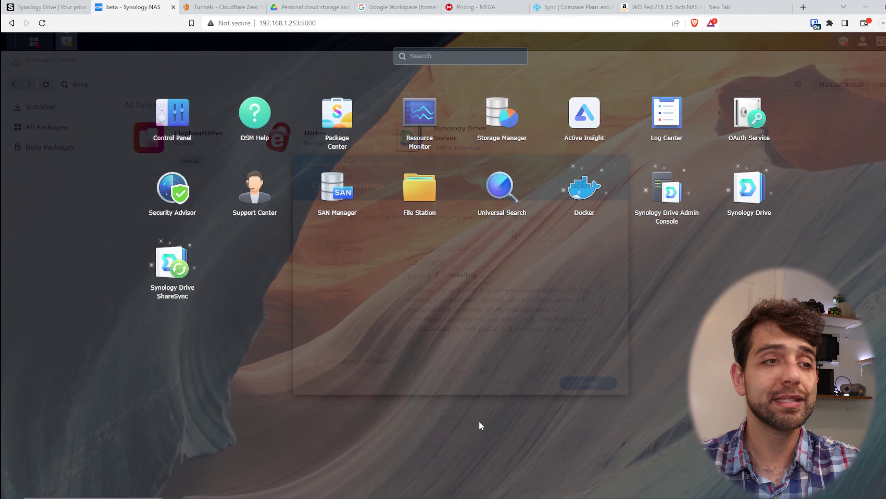
# Close the finished installation wizard and launch Synology Drive from the Main Menu.
pyautogui.click(471, 420)
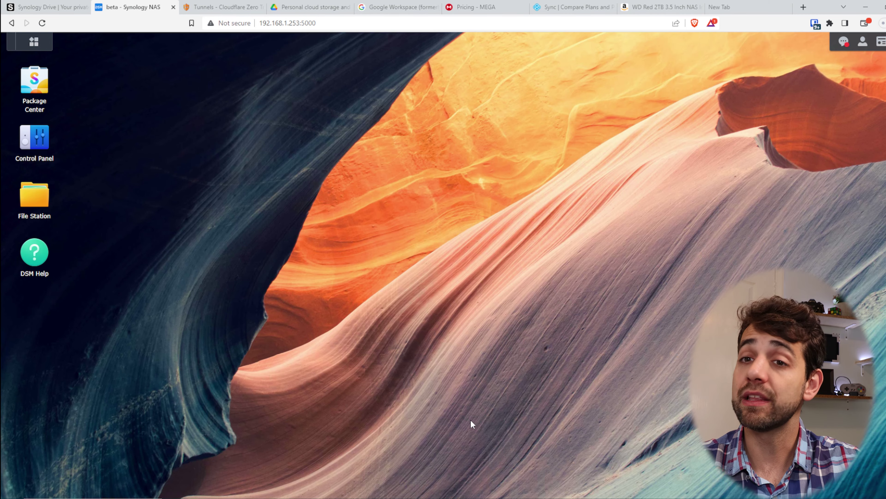
pyautogui.click(34, 41)
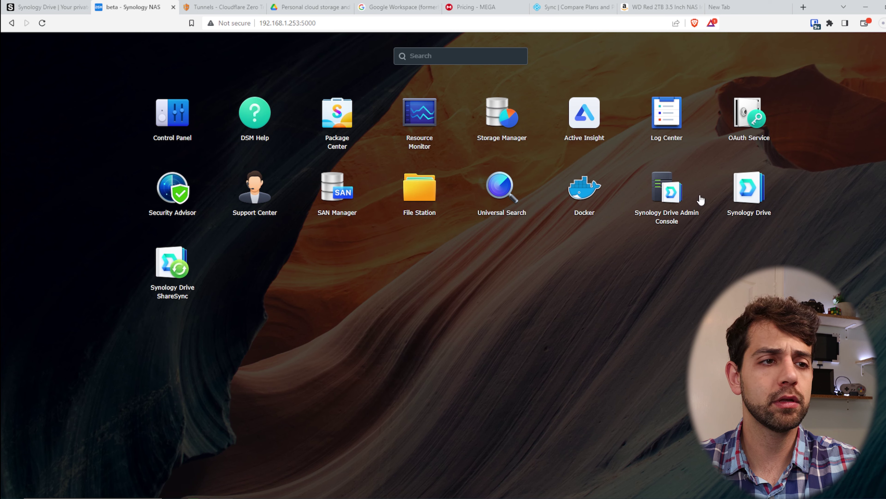
pyautogui.click(750, 196)
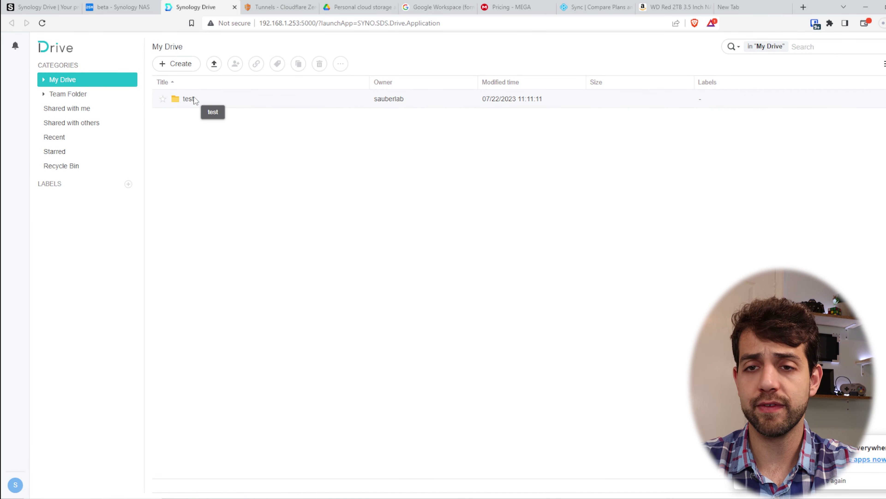
# Create a folder named test2 in My Drive and return to the DSM desktop.
pyautogui.rightClick(238, 185)
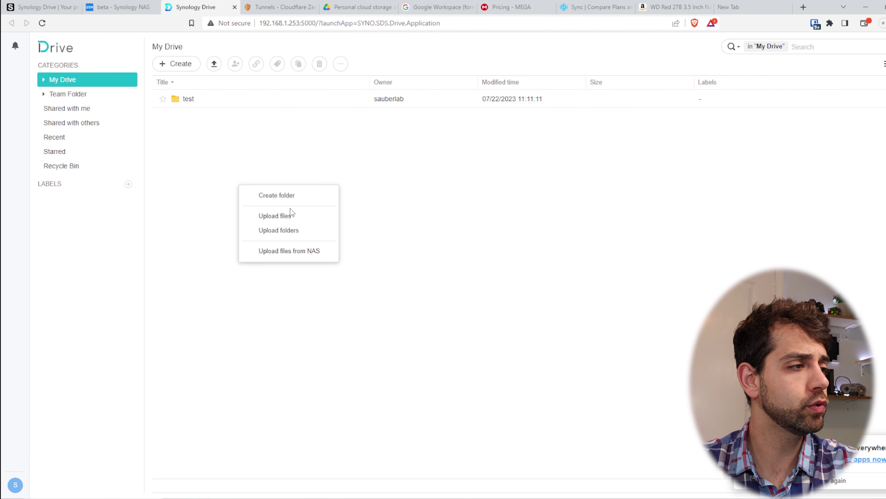
pyautogui.click(292, 195)
pyautogui.write('test2')
pyautogui.press('Return')
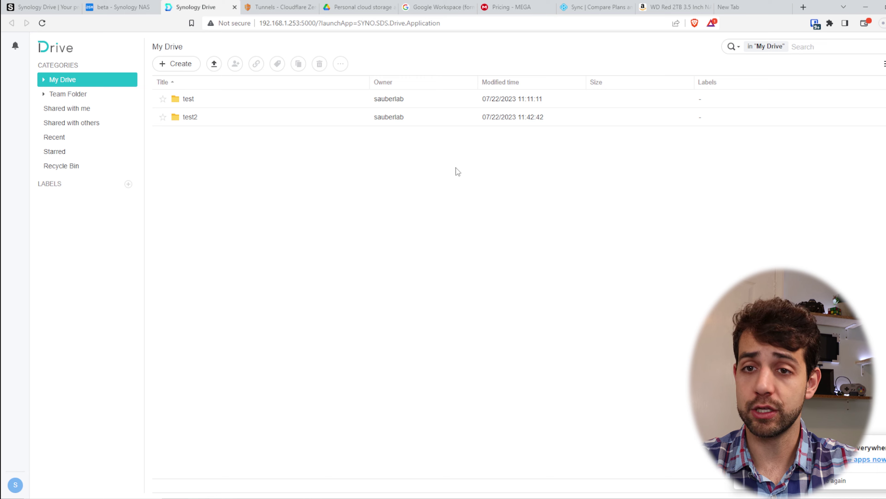
pyautogui.click(121, 7)
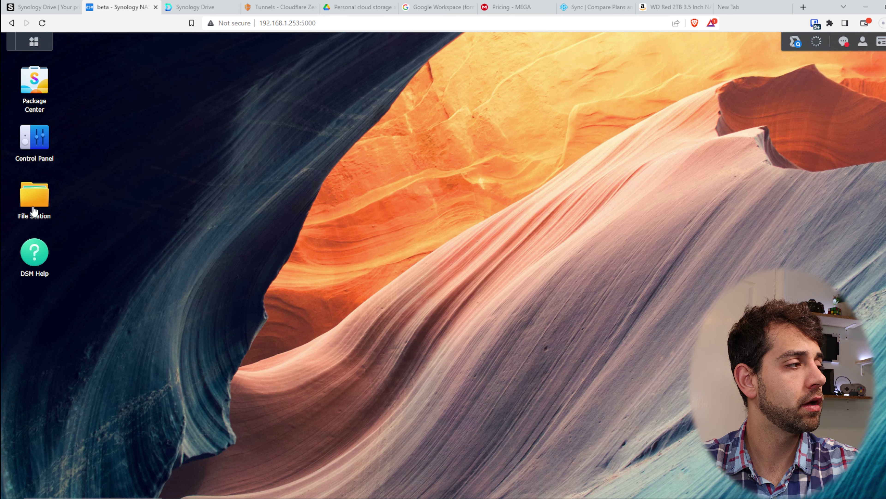
# Browse the home folder in File Station, check Drive's port in its address, then open Control Panel.
pyautogui.click(24, 212)
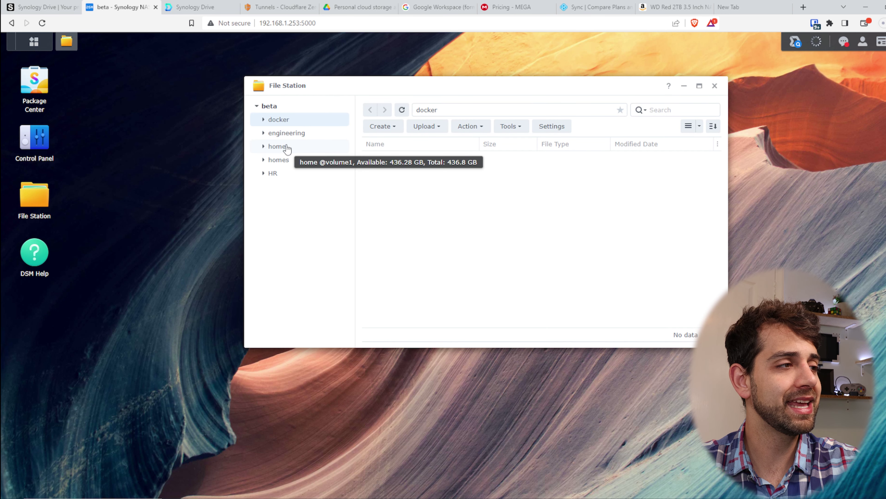
pyautogui.click(287, 148)
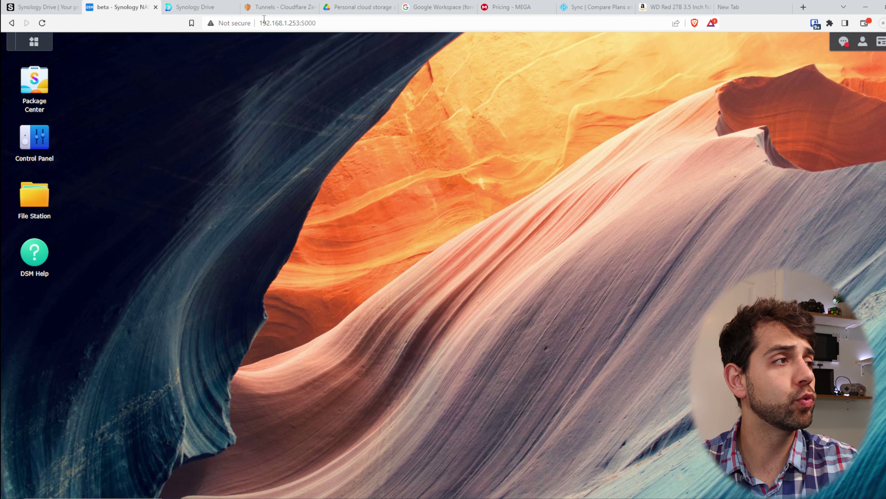
pyautogui.click(195, 7)
pyautogui.moveTo(262, 23); pyautogui.dragTo(316, 24)
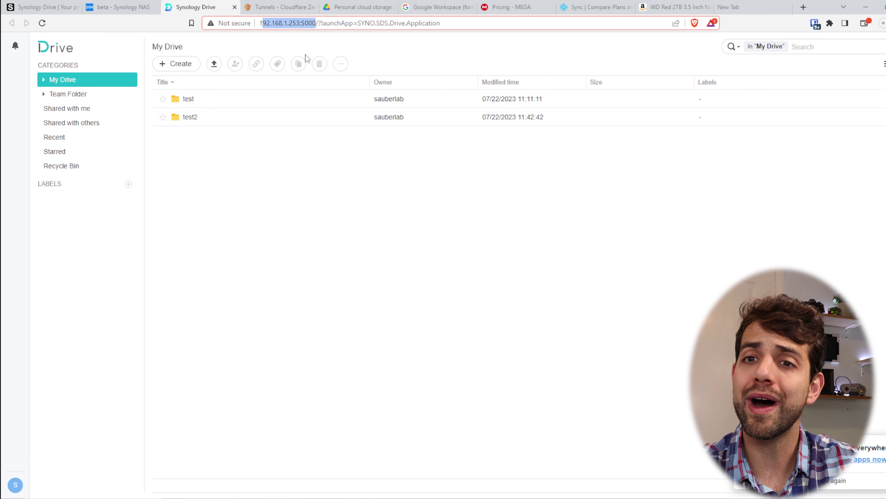
pyautogui.click(119, 7)
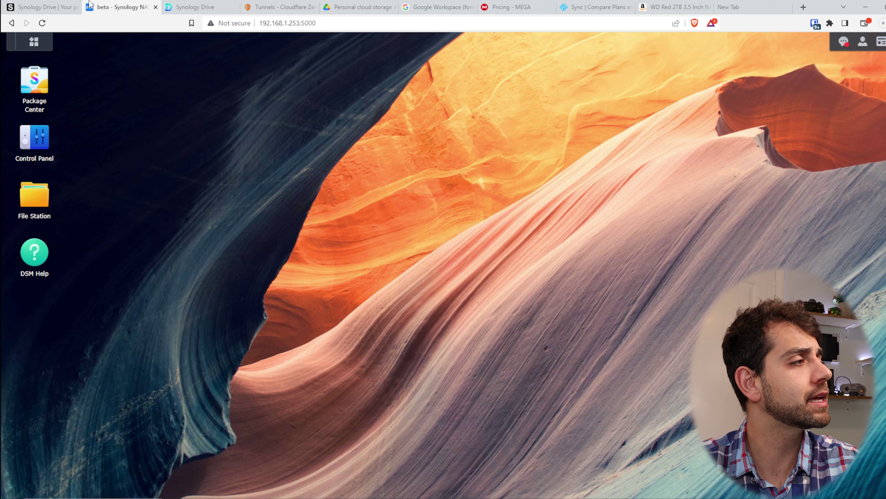
pyautogui.click(40, 143)
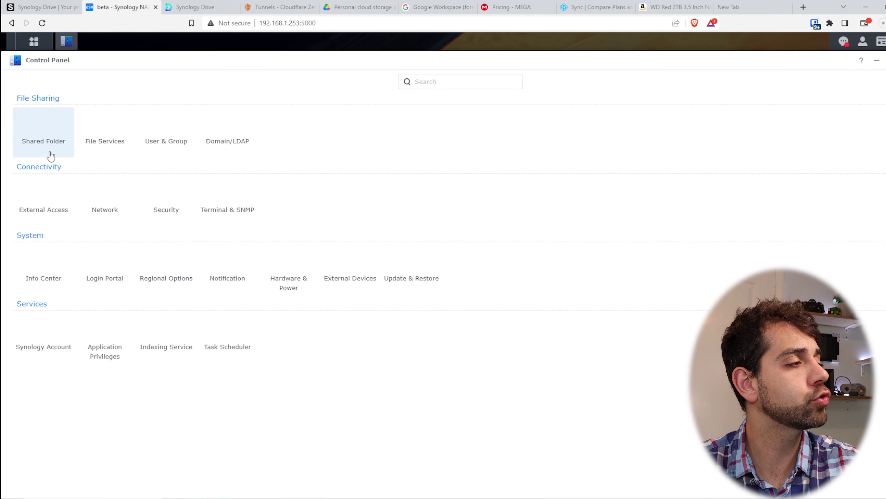
# In Login Portal > Applications, set Synology Drive's customized HTTP port to 10002 and save.
pyautogui.click(124, 286)
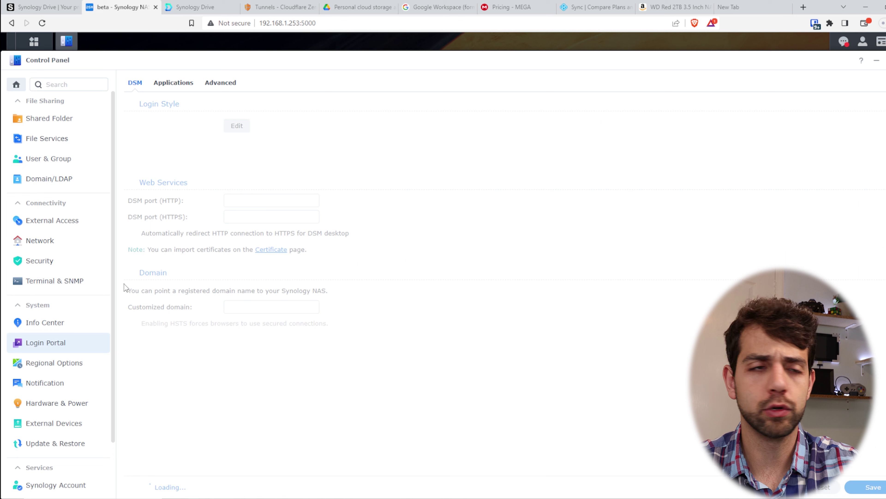
pyautogui.click(174, 83)
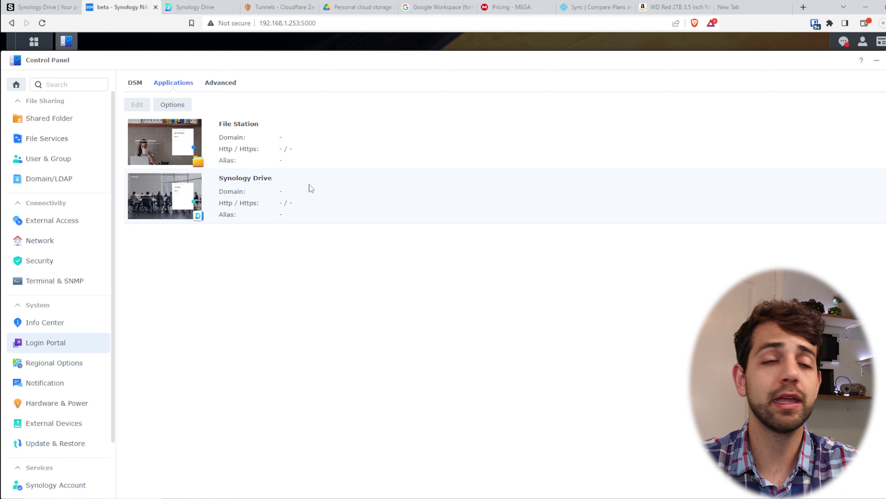
pyautogui.click(317, 195)
pyautogui.doubleClick(301, 195)
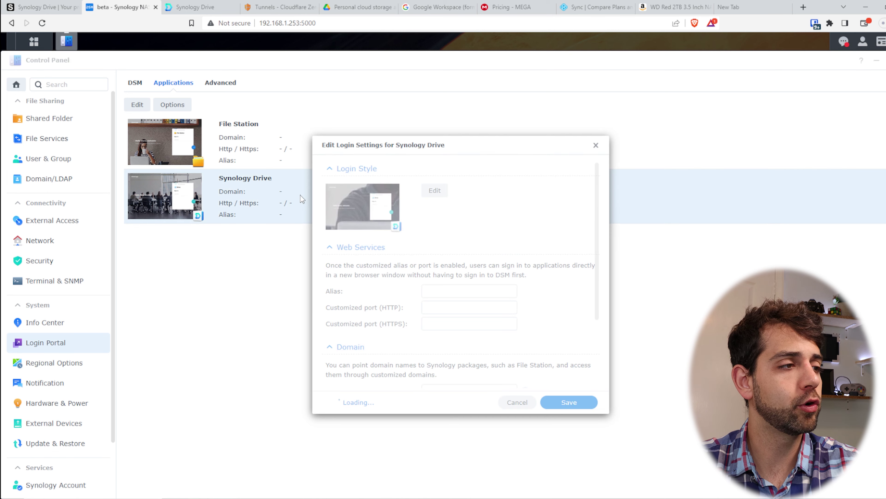
pyautogui.scroll(-3, 406, 254)
pyautogui.click(378, 213)
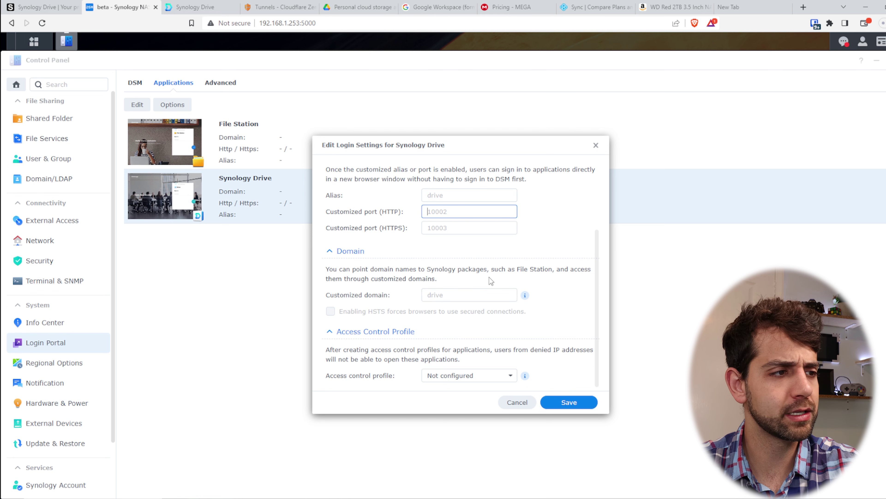
pyautogui.write('10002')
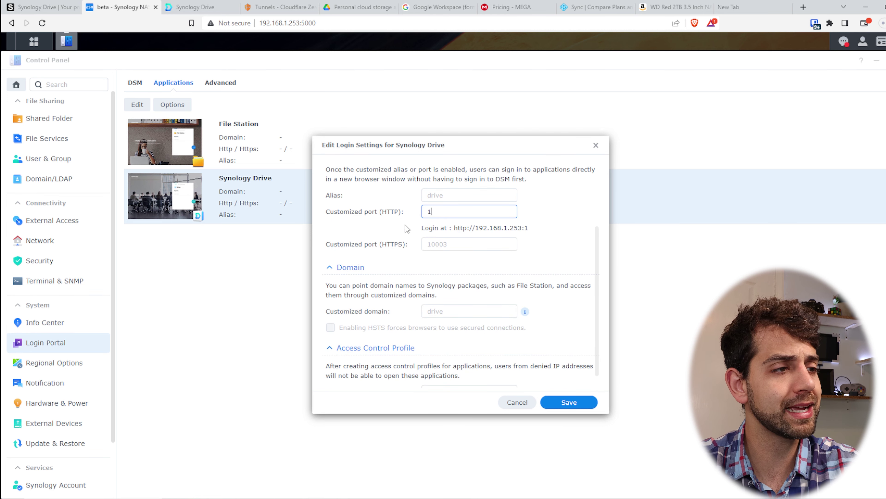
pyautogui.click(545, 231)
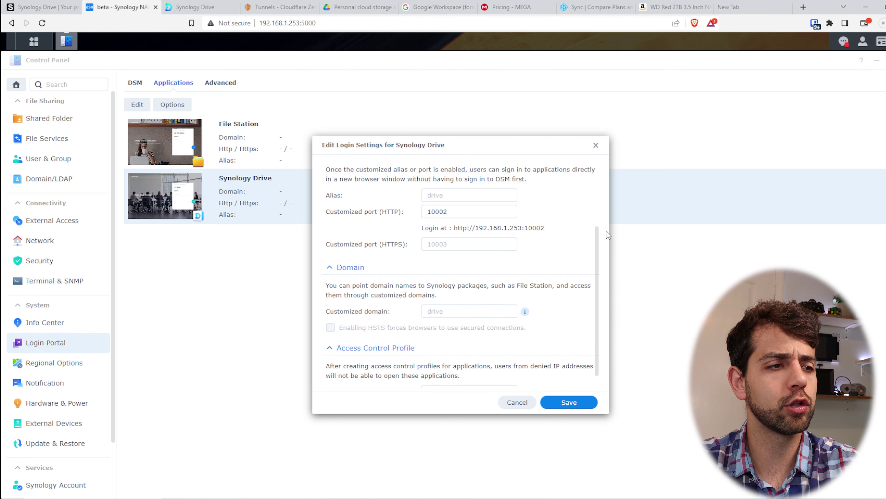
pyautogui.click(573, 403)
# Load Synology Drive at 192.168.1.253:10002 to confirm the new port works.
pyautogui.click(195, 7)
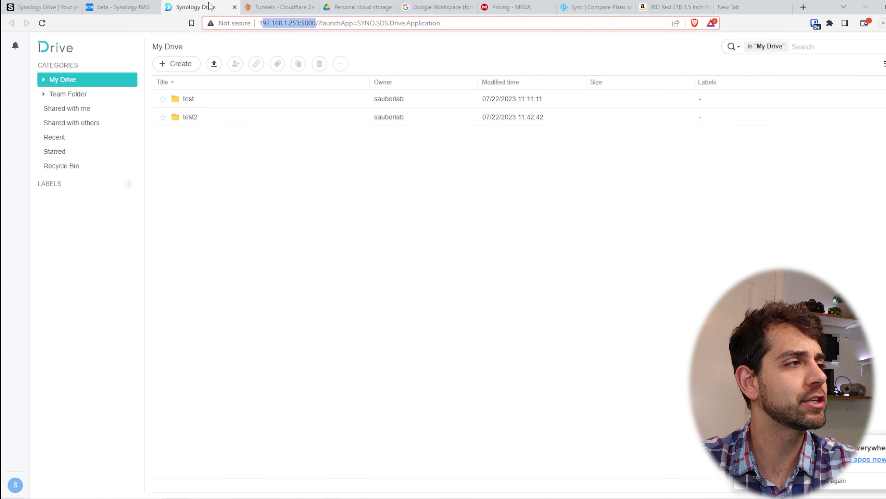
pyautogui.moveTo(301, 23); pyautogui.dragTo(441, 23)
pyautogui.write('1')
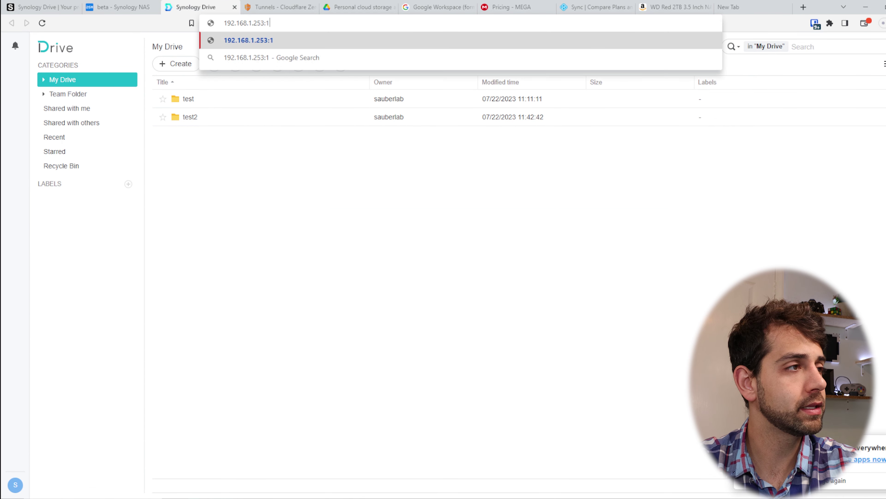
pyautogui.write('0002')
pyautogui.press('Return')
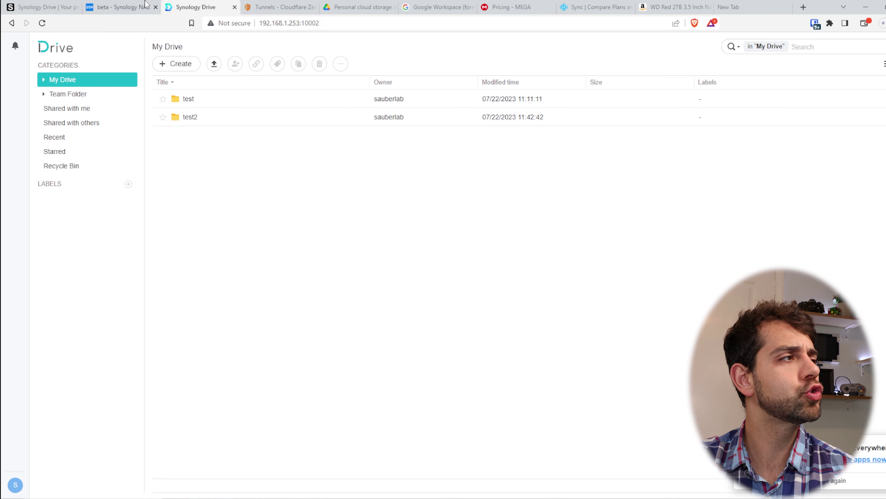
pyautogui.click(118, 7)
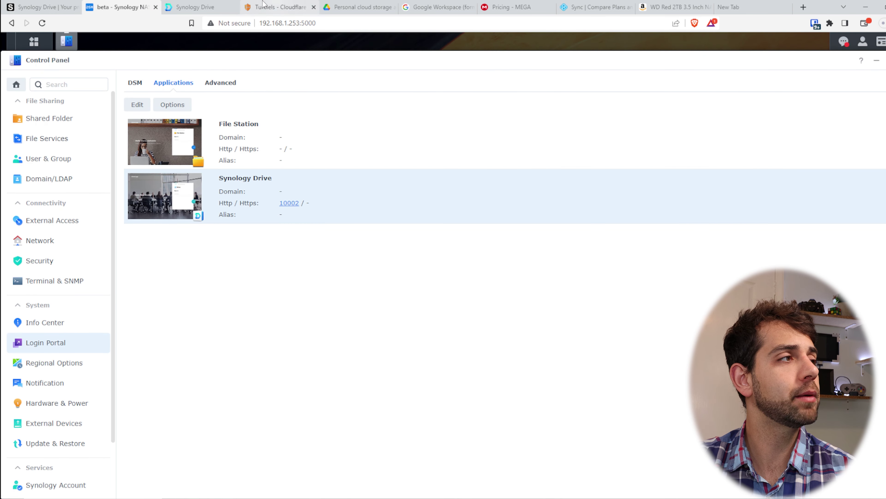
# Name the new Cloudflare tunnel SauberLab-Beta and save it.
pyautogui.click(203, 7)
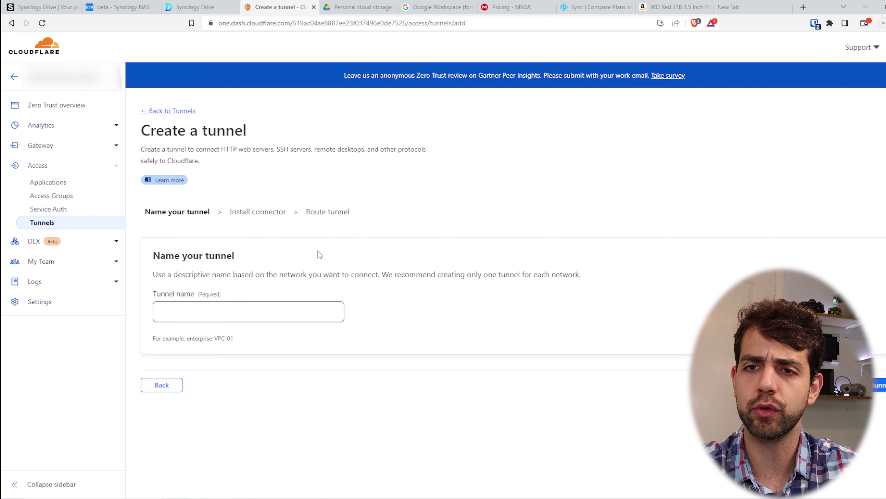
pyautogui.click(302, 311)
pyautogui.write('SauberLab-Beta')
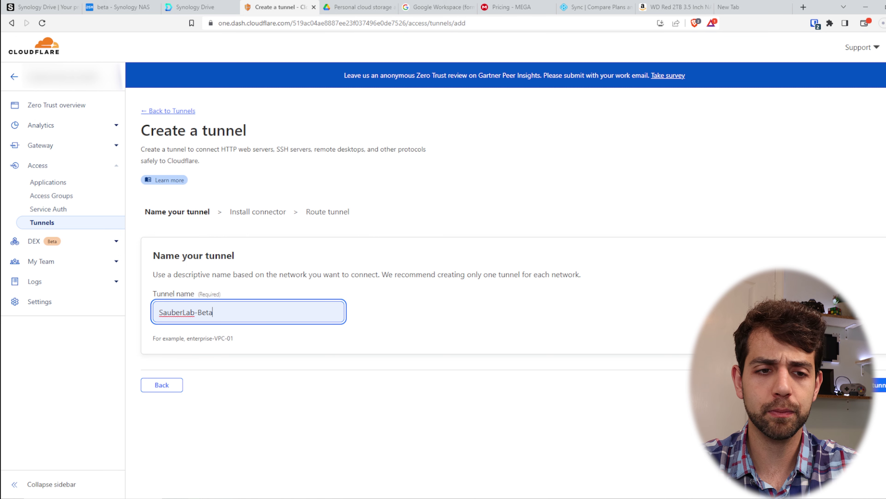
pyautogui.click(879, 384)
pyautogui.hotkey('alt', 'shift')
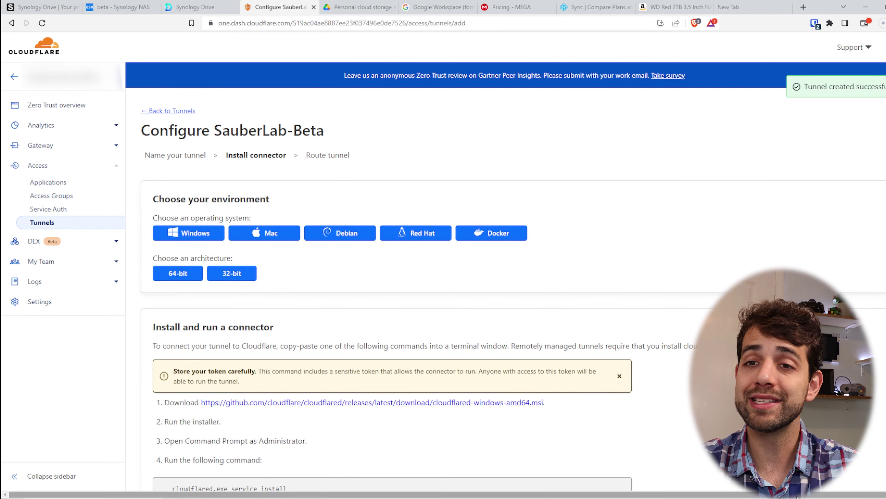
# Choose the Docker connector environment and copy its run command.
pyautogui.click(492, 233)
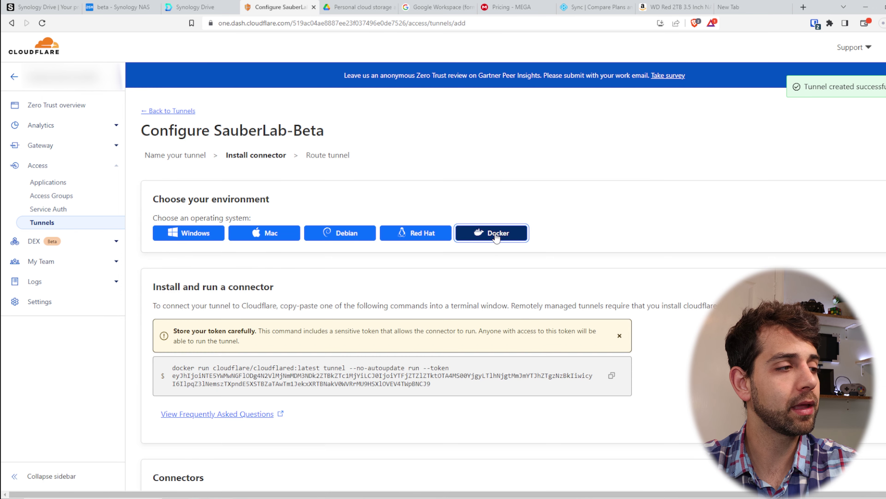
pyautogui.scroll(-2, 533, 345)
pyautogui.scroll(-2, 533, 345)
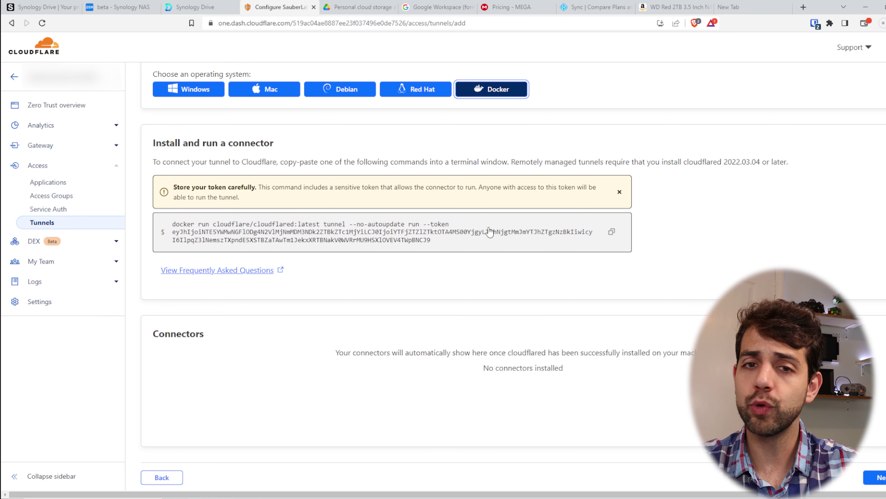
pyautogui.click(612, 233)
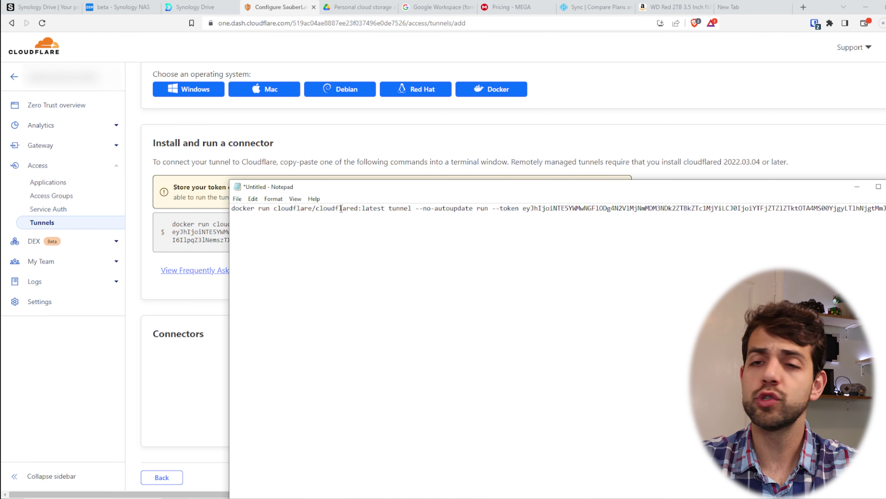
pyautogui.moveTo(391, 191); pyautogui.dragTo(885, 193)
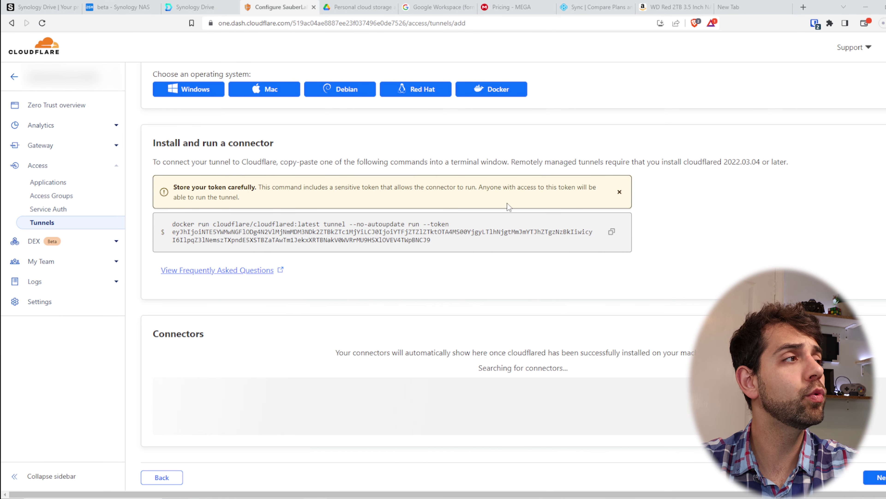
pyautogui.click(120, 7)
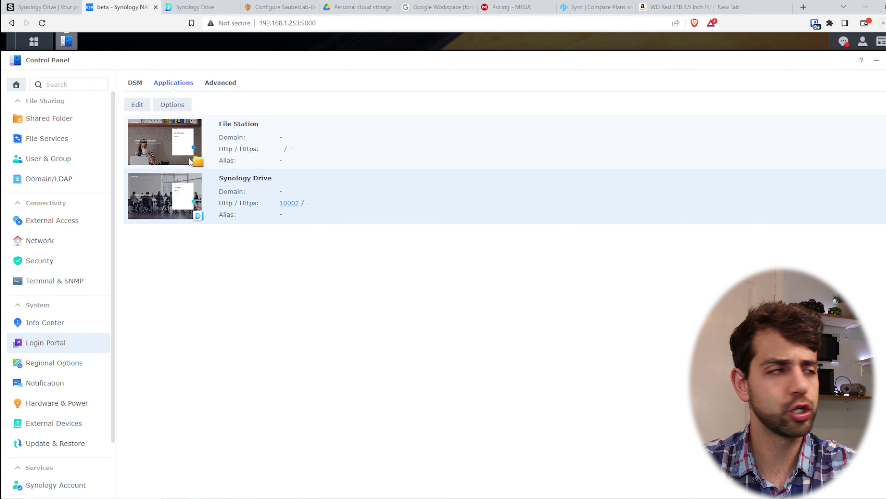
# Search Docker's registry for cloudflare/cloudflared, copying the image name from the saved connector command.
pyautogui.click(41, 46)
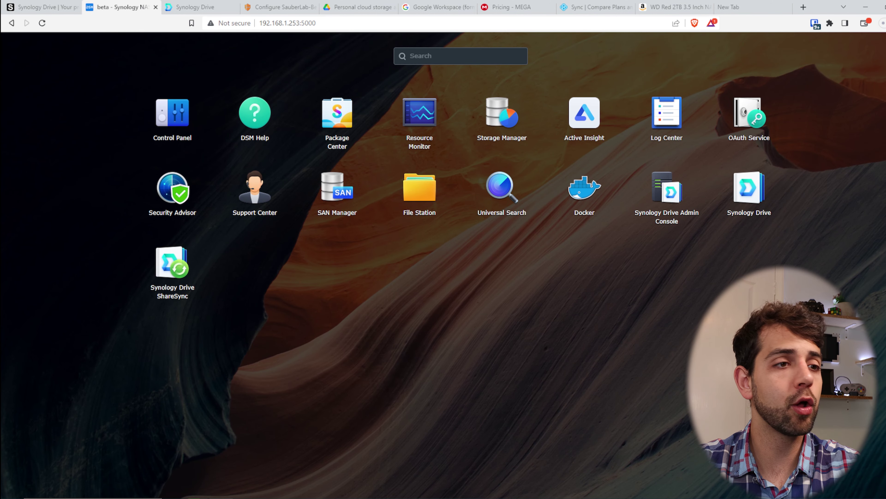
pyautogui.click(593, 190)
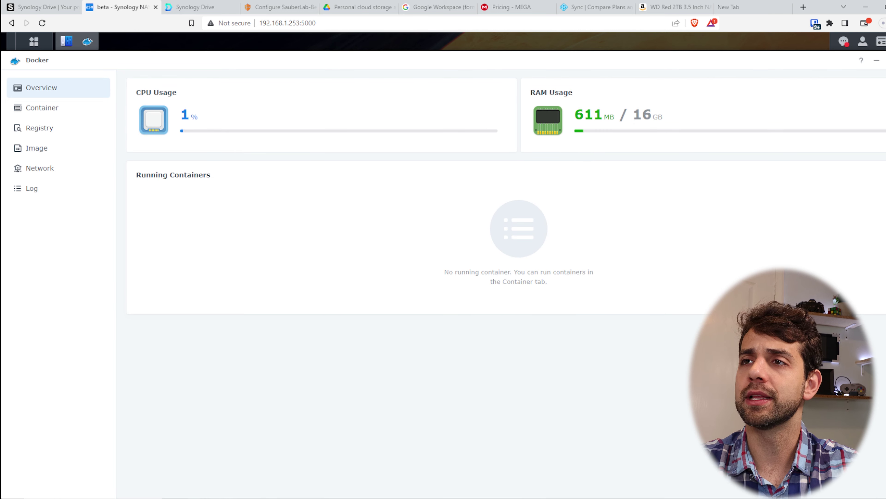
pyautogui.click(53, 127)
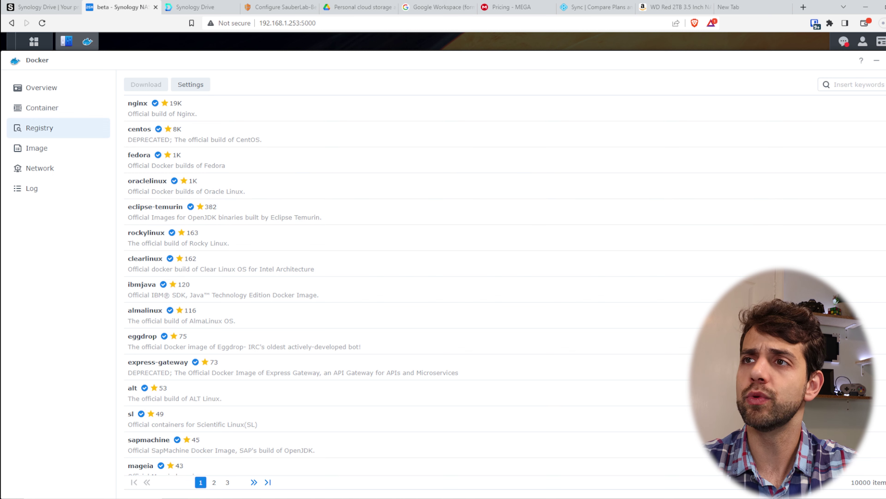
pyautogui.hotkey('alt', 'Tab')
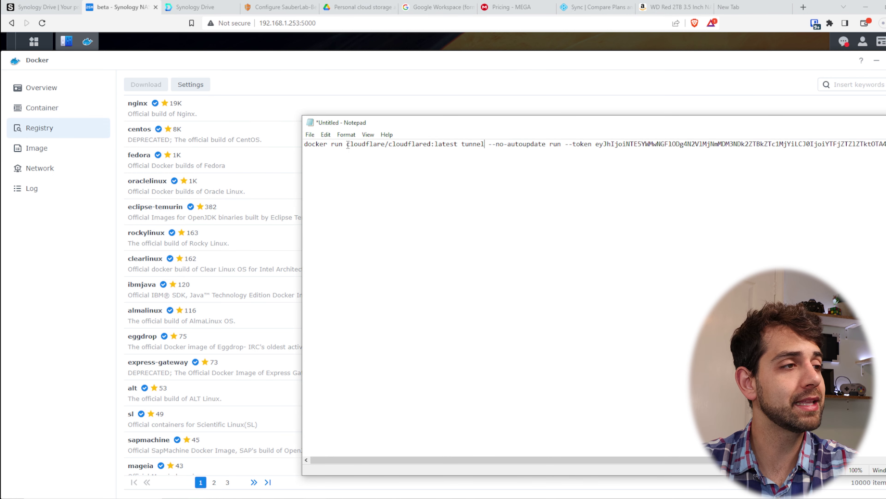
pyautogui.moveTo(347, 144); pyautogui.dragTo(432, 145)
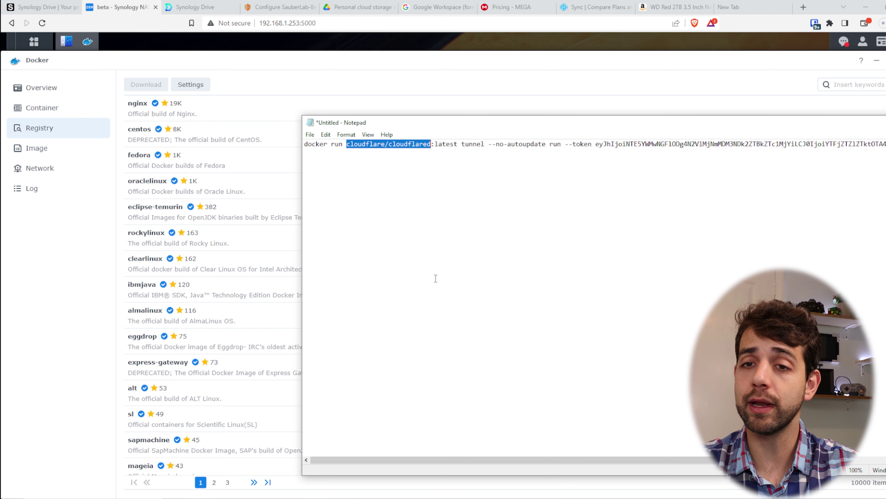
pyautogui.hotkey('ctrl', 'c')
pyautogui.click(861, 84)
pyautogui.hotkey('ctrl', 'v')
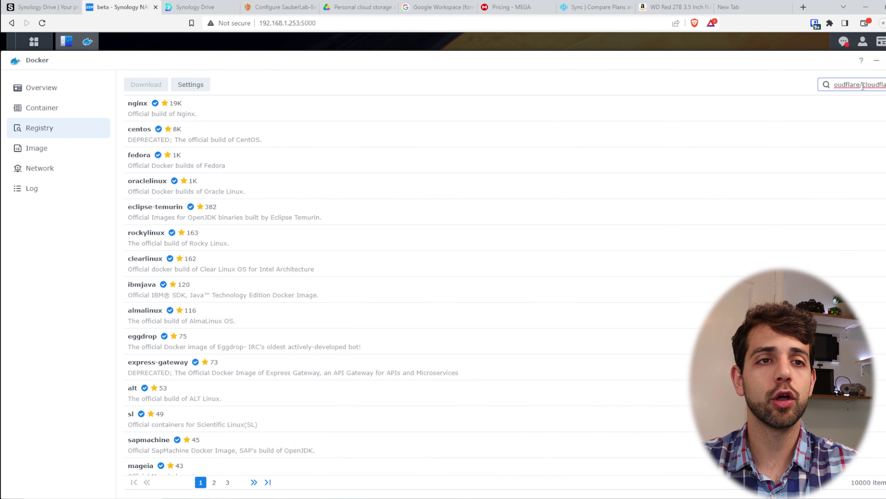
pyautogui.press('Return')
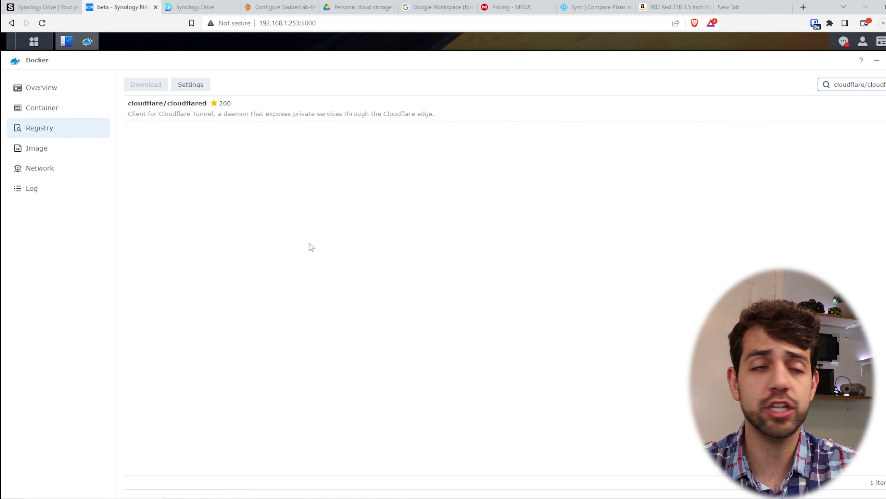
# Download the latest tag of cloudflare/cloudflared and view it among the local images.
pyautogui.doubleClick(377, 112)
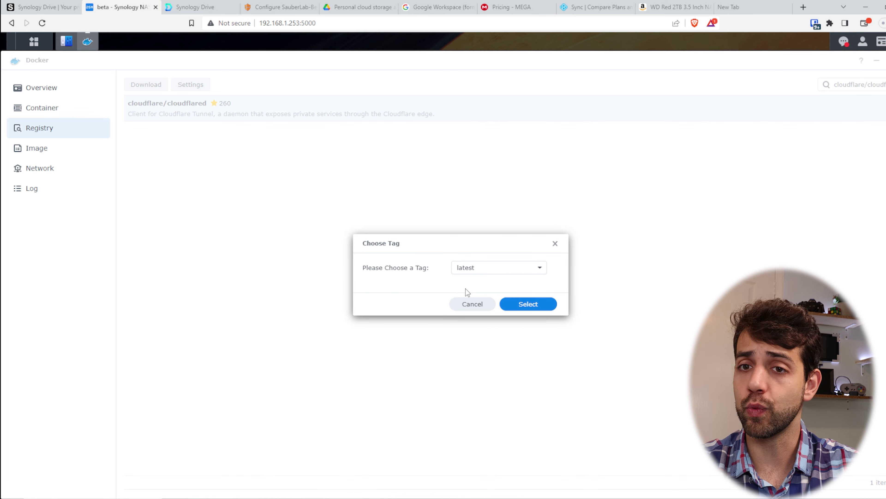
pyautogui.click(547, 305)
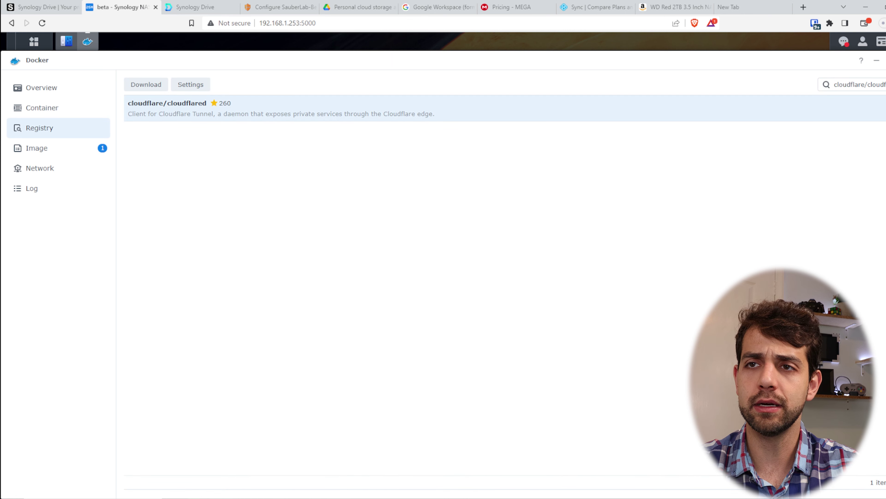
pyautogui.hotkey('alt', 'Tab')
pyautogui.moveTo(430, 147); pyautogui.dragTo(441, 146)
pyautogui.click(270, 185)
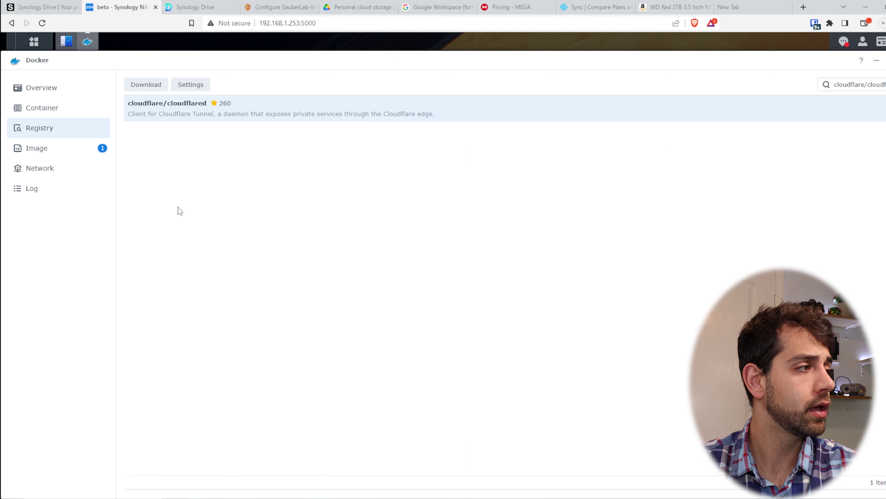
pyautogui.click(34, 149)
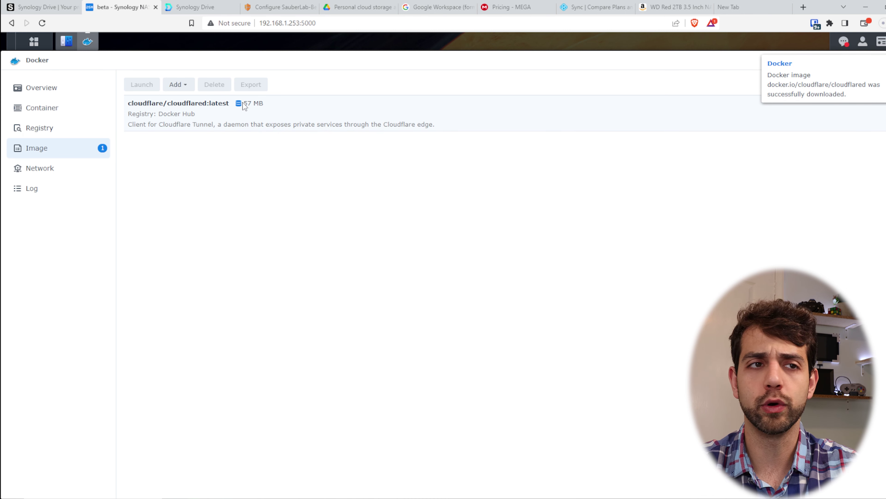
# Launch a bridge-network cloudflared container with auto-restart, named cloudflare-cloudflared, and open Advanced Settings.
pyautogui.doubleClick(280, 118)
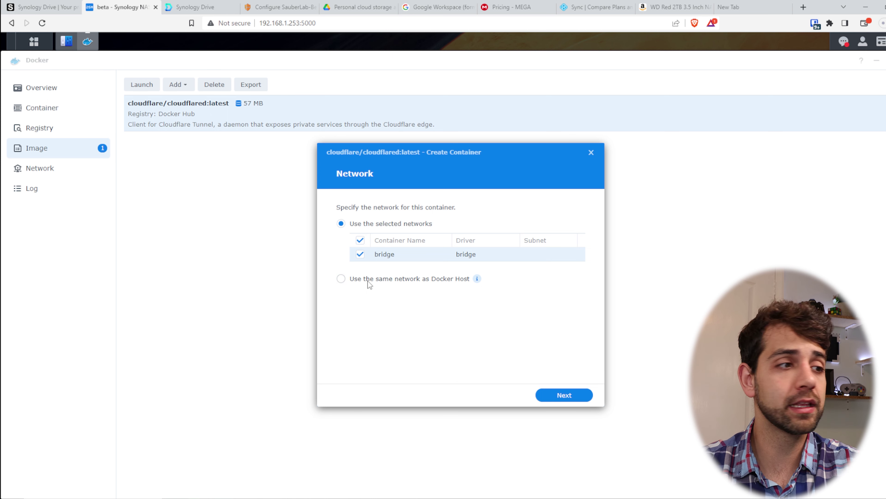
pyautogui.click(563, 395)
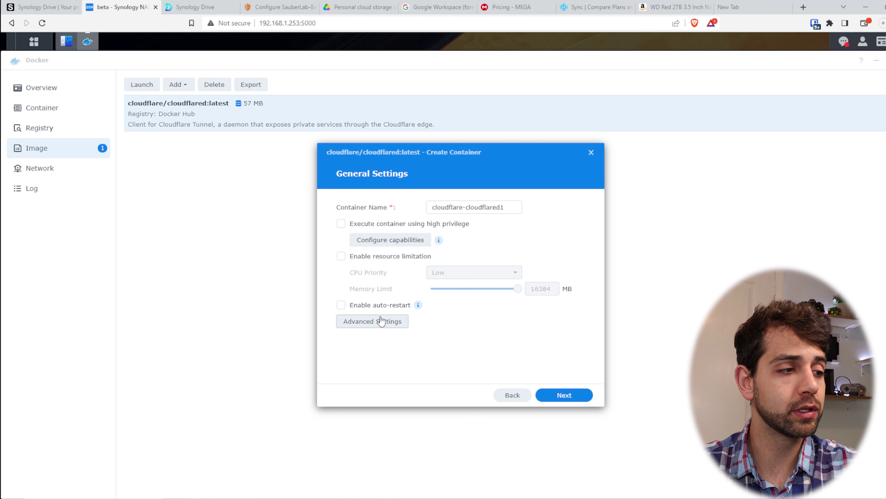
pyautogui.click(384, 305)
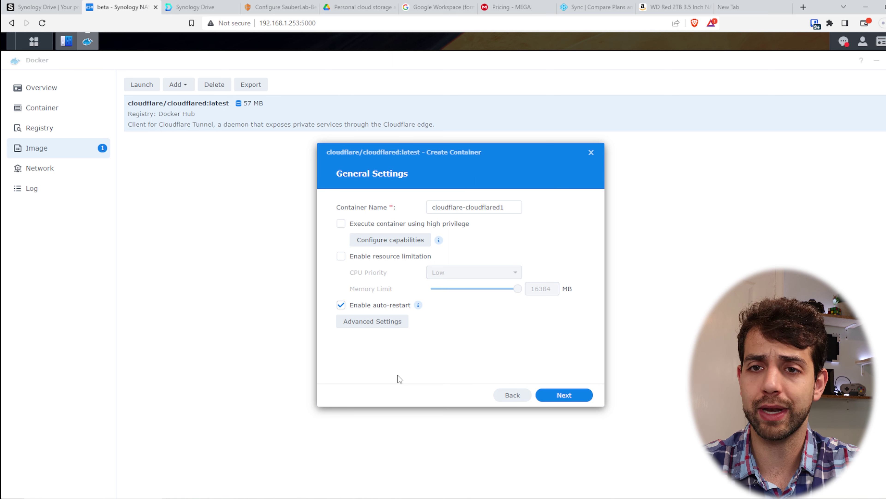
pyautogui.click(505, 207)
pyautogui.press('BackSpace')
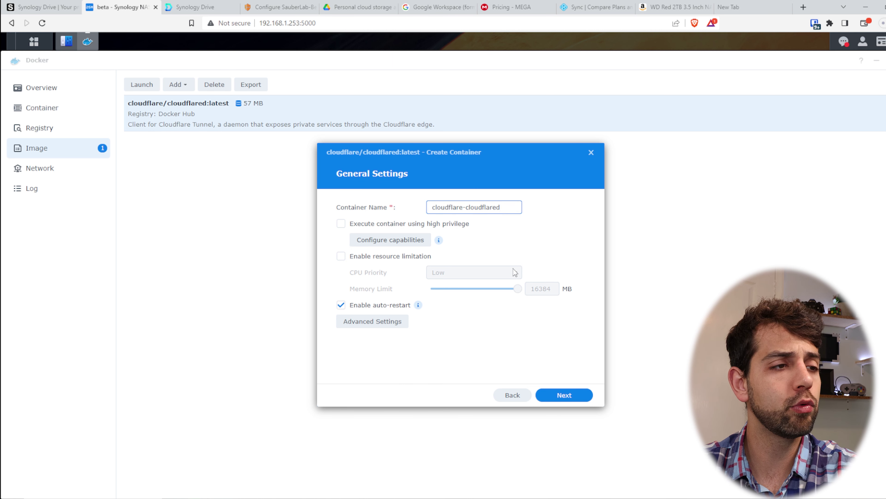
pyautogui.click(377, 326)
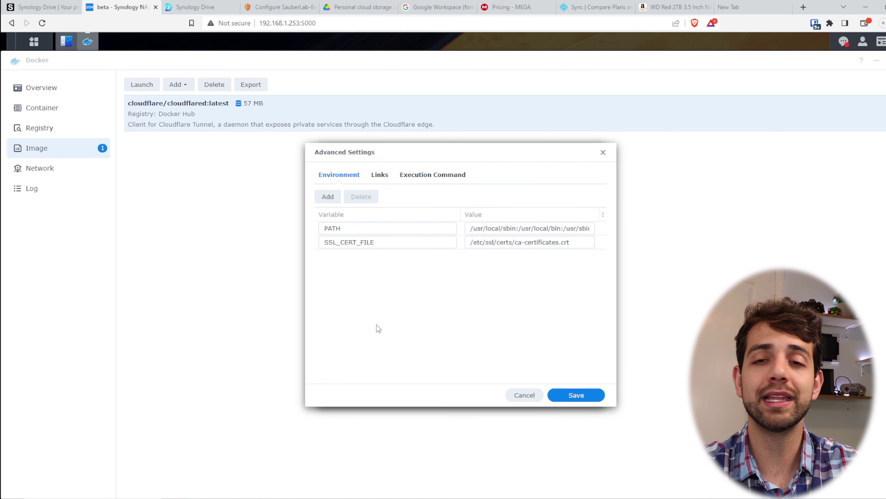
# Show the Execution Command settings and trim the docker run prefix and --no-autoupdate from the saved command.
pyautogui.click(462, 175)
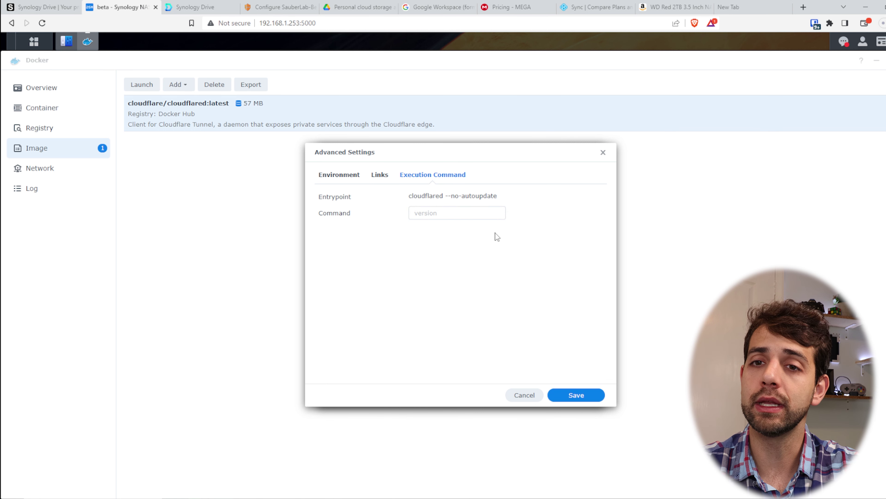
pyautogui.hotkey('alt', 'Tab')
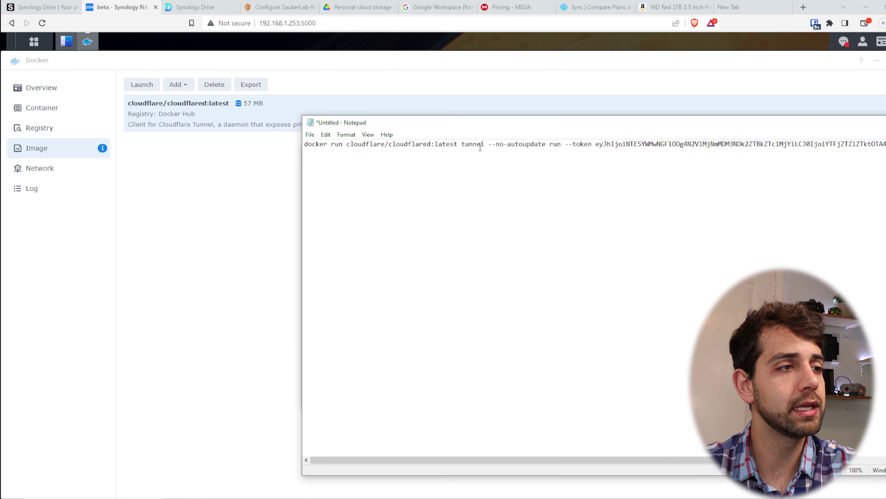
pyautogui.moveTo(489, 141); pyautogui.dragTo(548, 147)
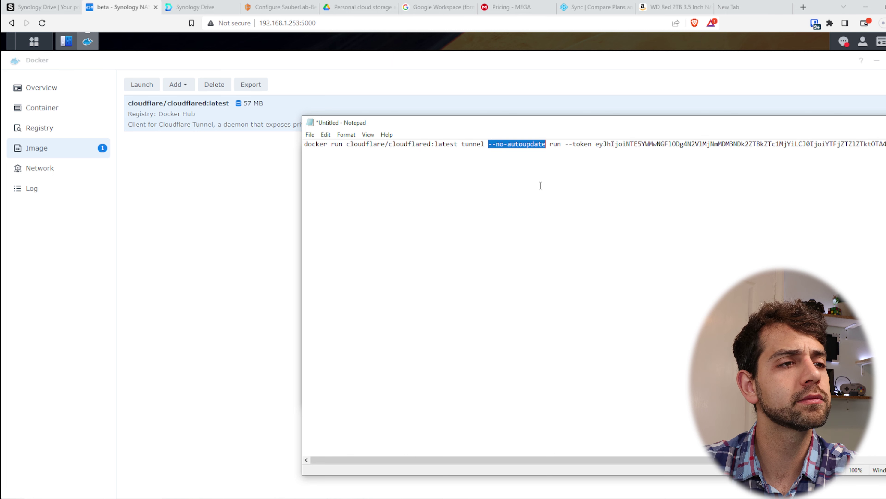
pyautogui.press('BackSpace')
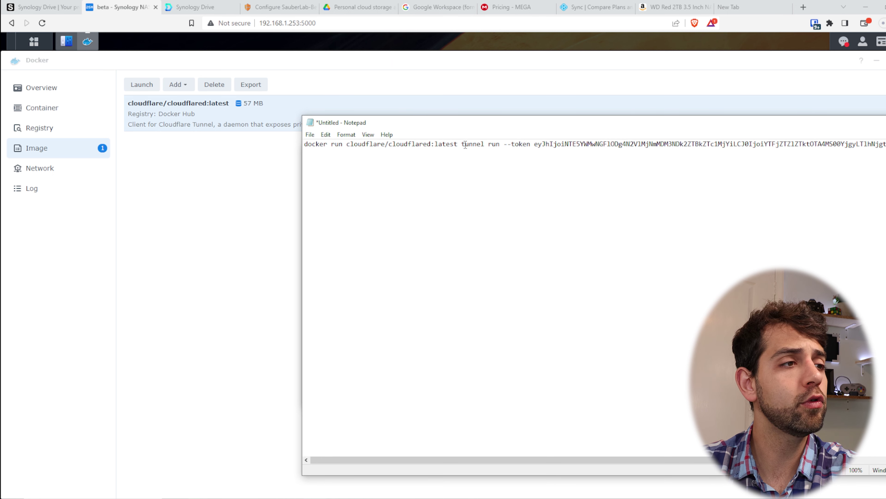
pyautogui.moveTo(458, 143); pyautogui.dragTo(303, 143)
pyautogui.press('BackSpace')
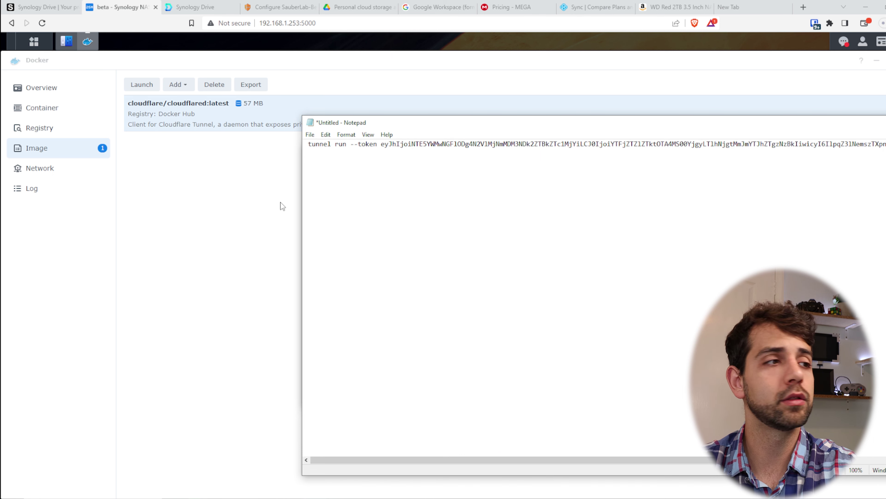
pyautogui.press('Delete')
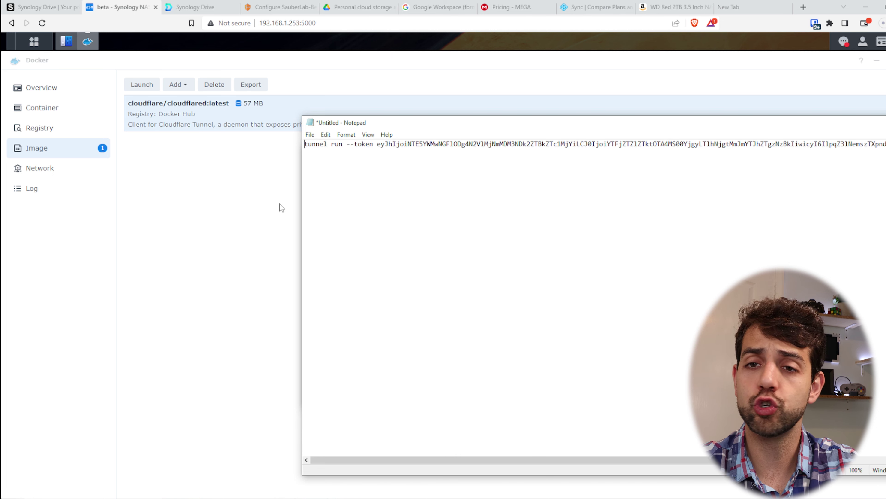
# Paste the remaining 'tunnel run --token' command into the Command field and save.
pyautogui.click(350, 148)
pyautogui.hotkey('shift', 'End')
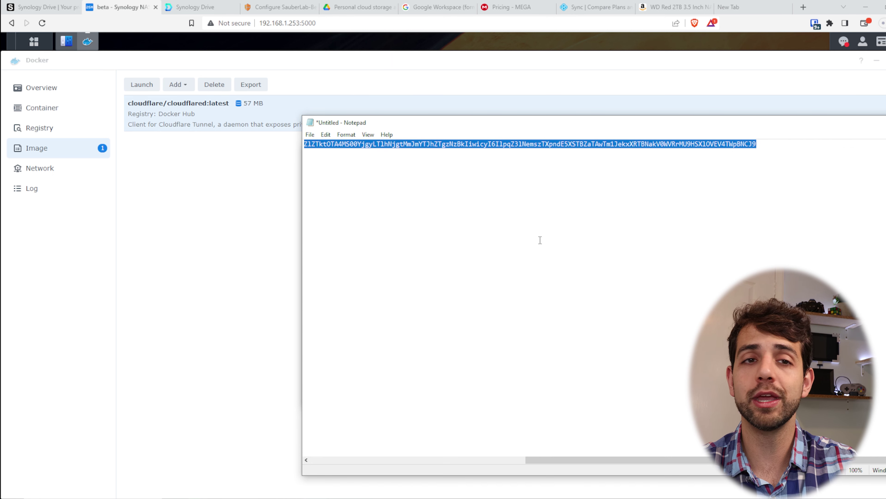
pyautogui.hotkey('alt', 'Tab')
pyautogui.click(456, 209)
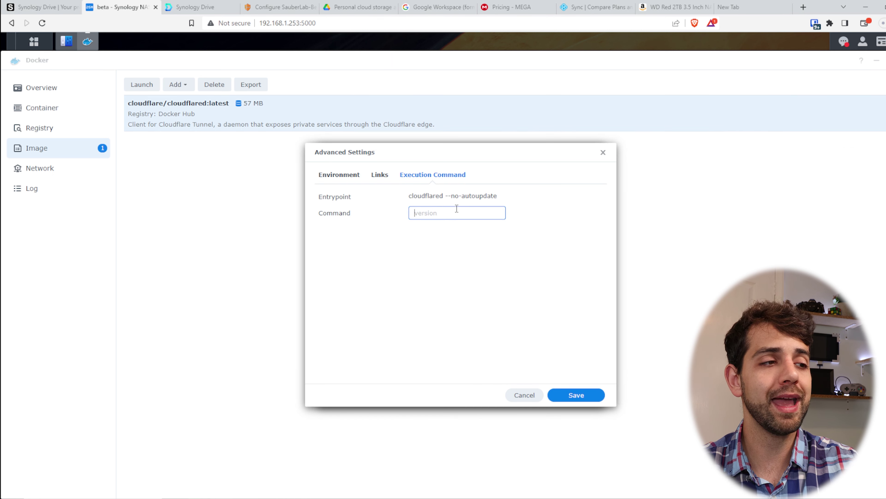
pyautogui.hotkey('ctrl', 'v')
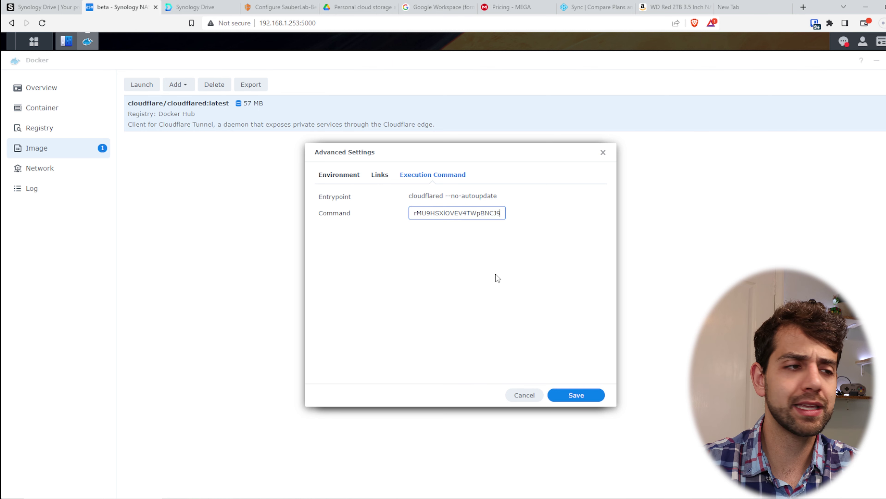
pyautogui.tripleClick(468, 208)
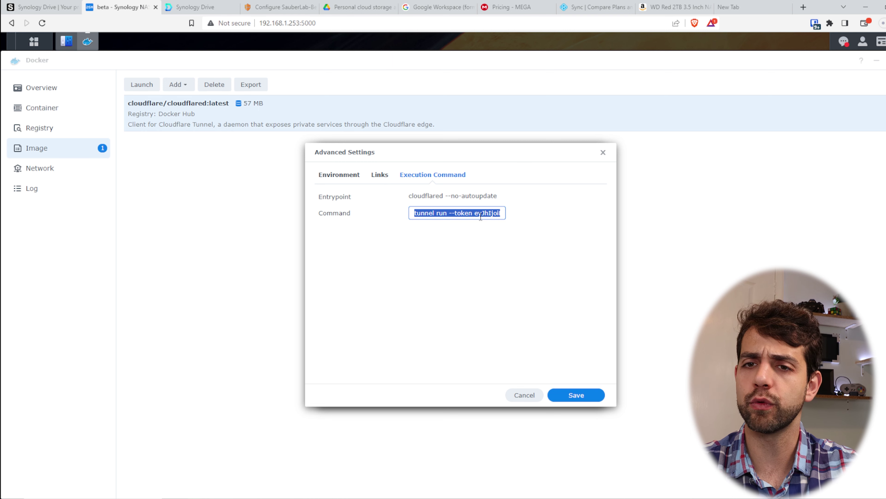
pyautogui.click(587, 398)
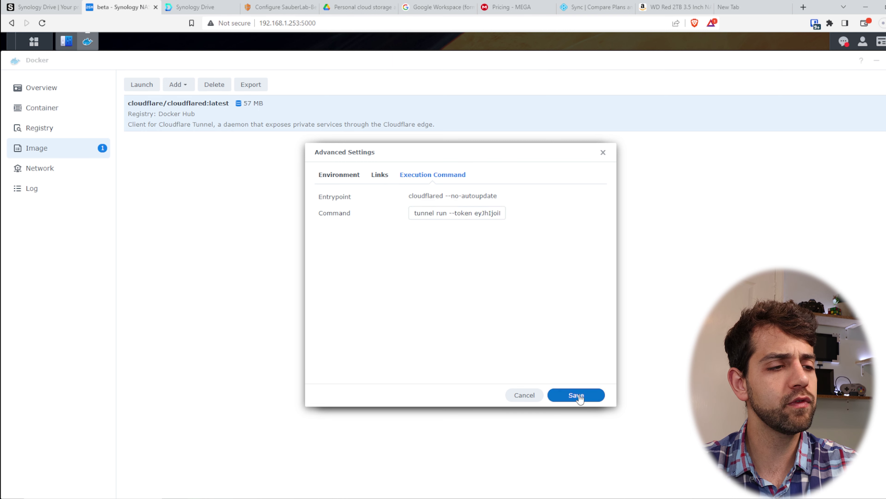
# Skip ports and volumes, finish the cloudflare-cloudflared container, and view it running in the Container list.
pyautogui.click(586, 398)
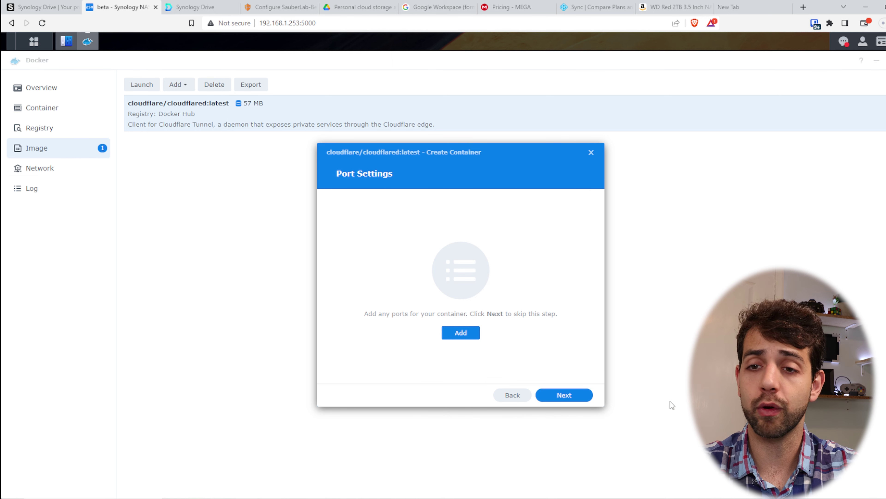
pyautogui.click(568, 394)
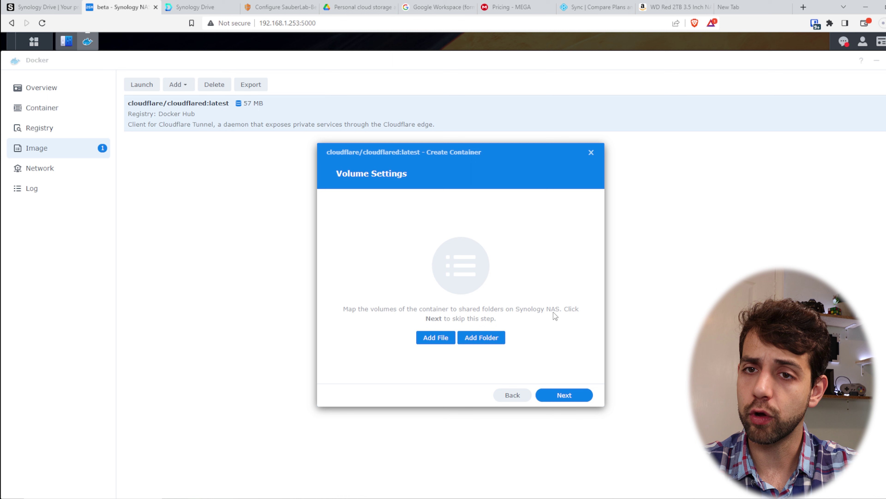
pyautogui.click(581, 397)
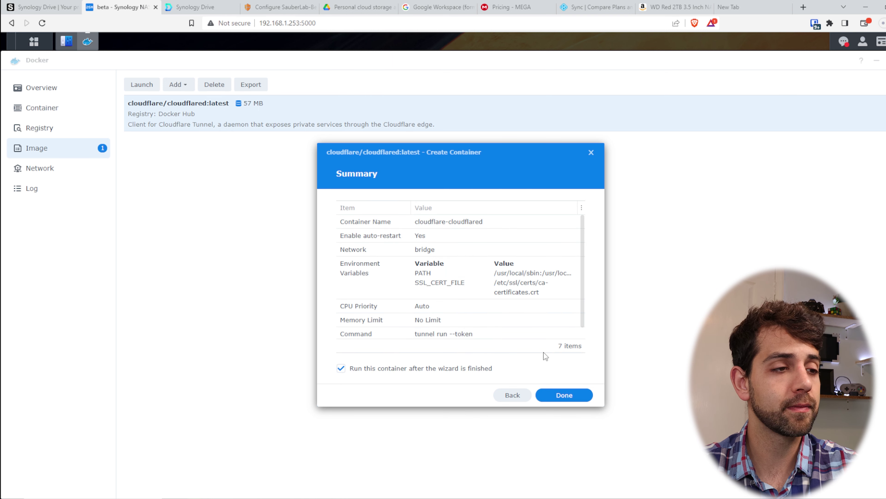
pyautogui.scroll(-1, 523, 328)
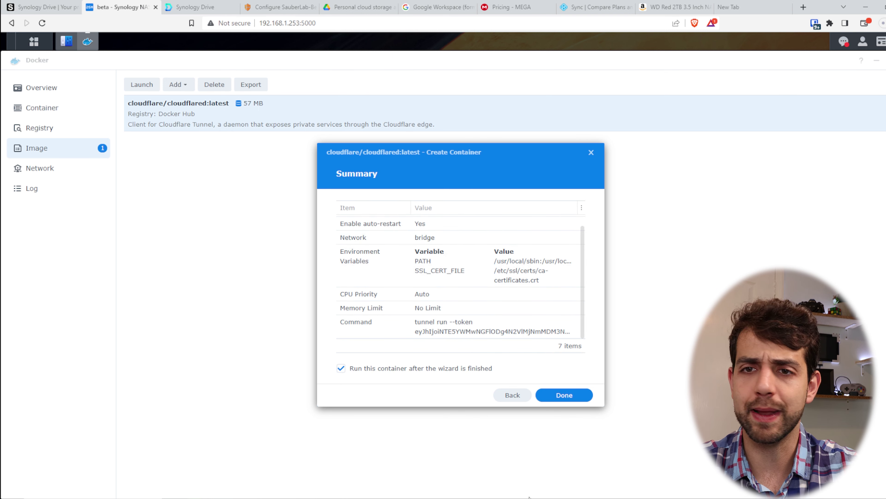
pyautogui.click(572, 398)
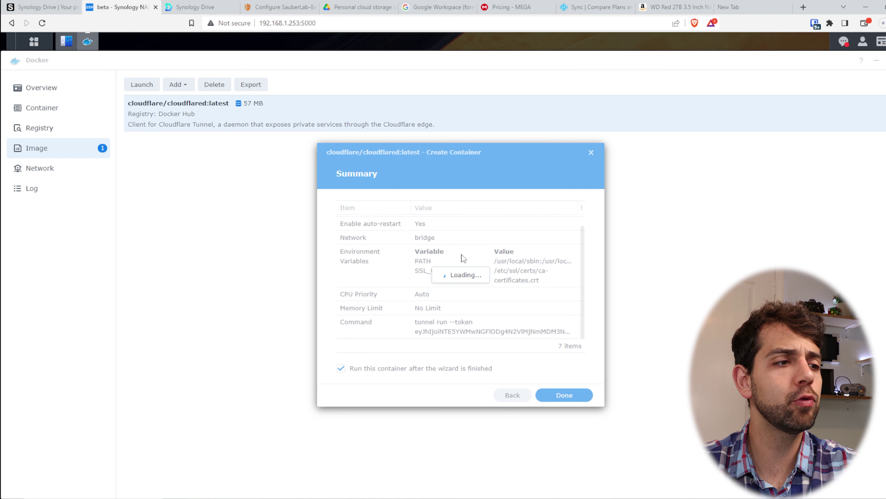
pyautogui.click(21, 108)
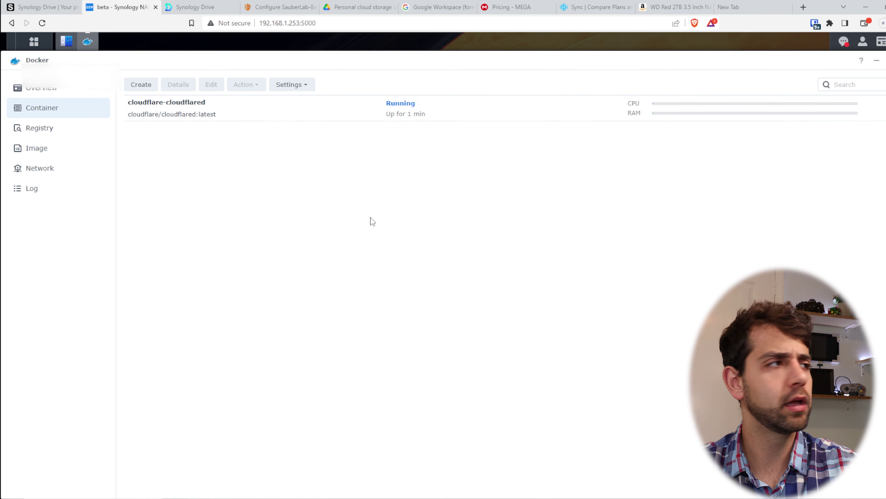
# Back in the Cloudflare tunnel setup, confirm the connector shows Connected.
pyautogui.click(282, 6)
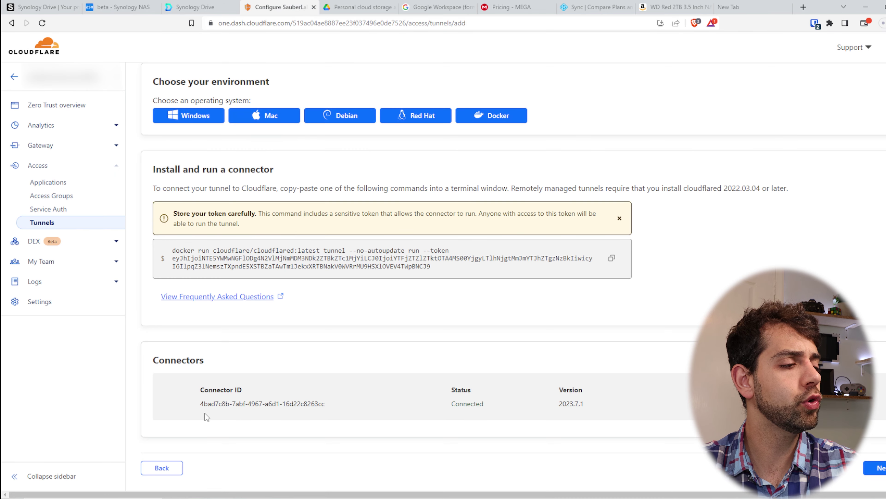
pyautogui.moveTo(204, 403); pyautogui.dragTo(444, 446)
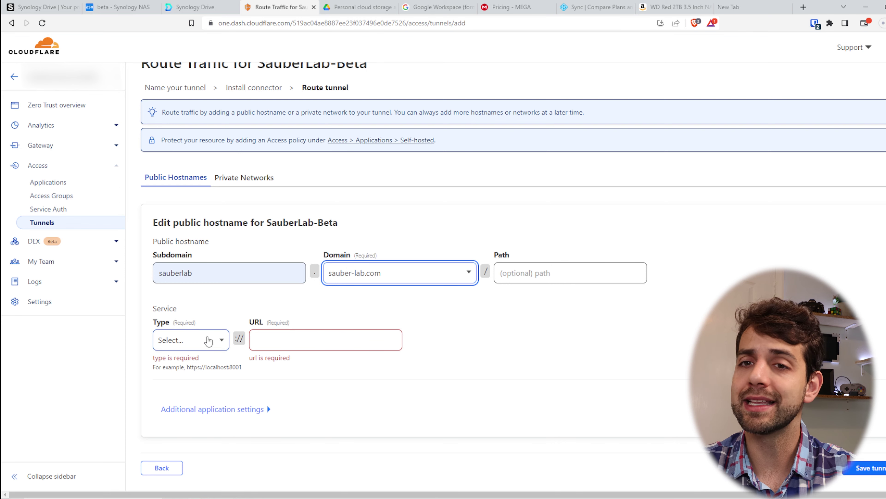
# Paste the NAS's Synology Drive address as the hostname's service URL.
pyautogui.click(178, 4)
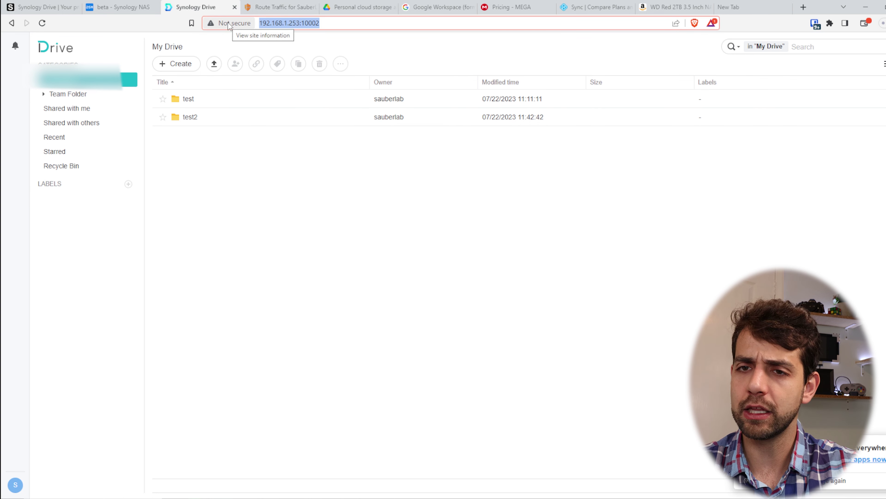
pyautogui.click(281, 7)
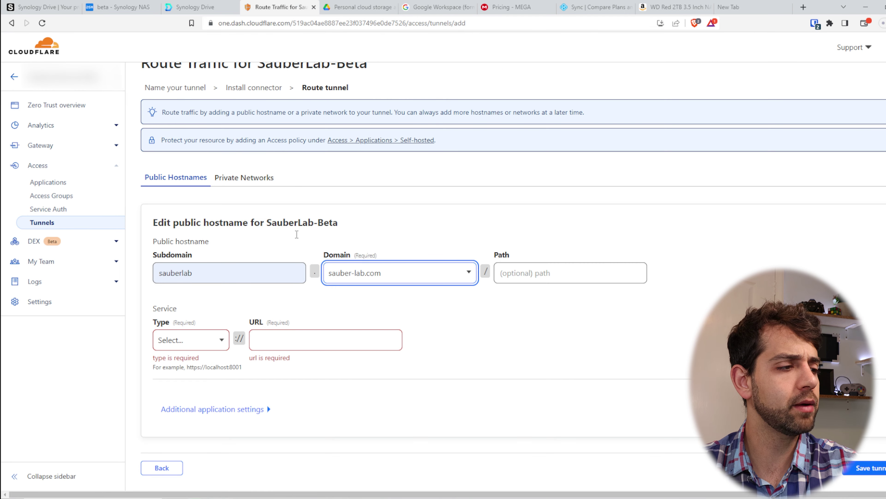
pyautogui.click(280, 348)
pyautogui.write('http://192.168.1.253:10002/')
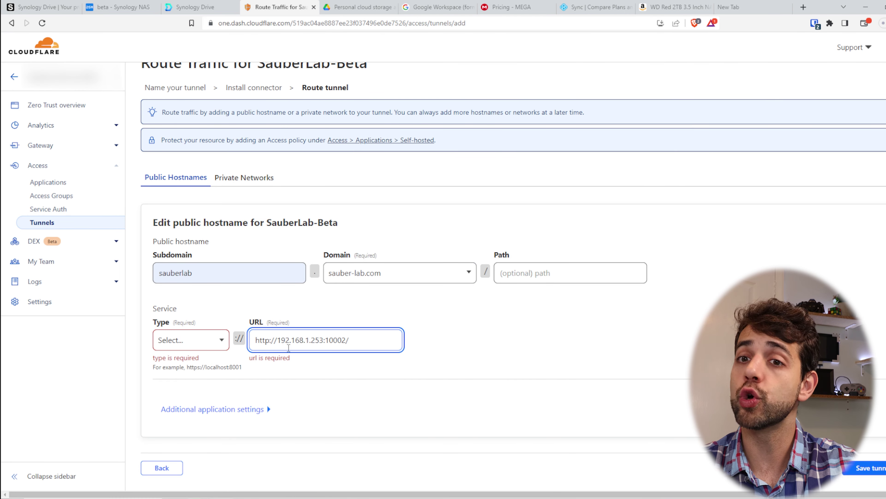
# Trim the URL to 192.168.1.253:10002, set type HTTP, and open the sauberlab.sauber-lab.com hostname.
pyautogui.moveTo(281, 337); pyautogui.dragTo(218, 340)
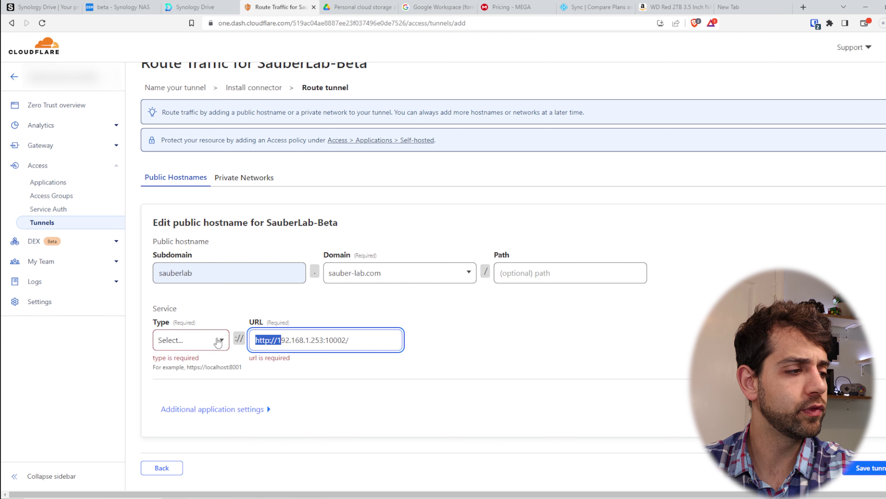
pyautogui.press('BackSpace')
pyautogui.click(385, 346)
pyautogui.press('BackSpace')
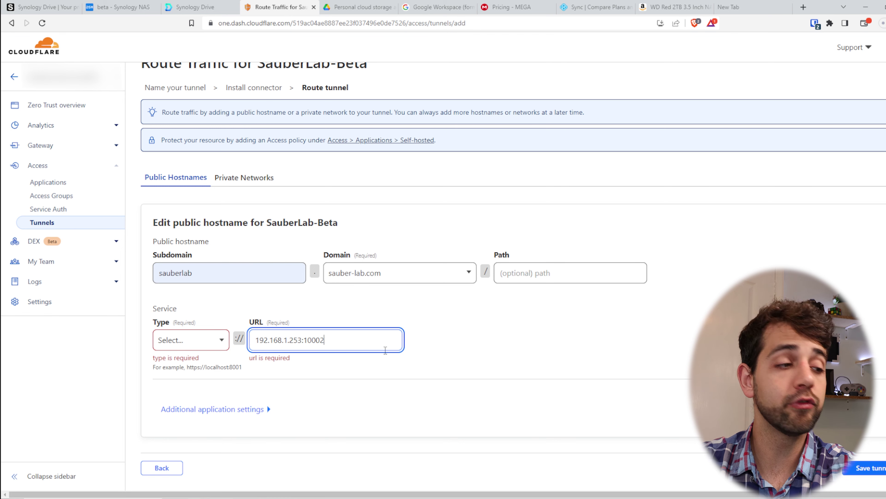
pyautogui.click(192, 341)
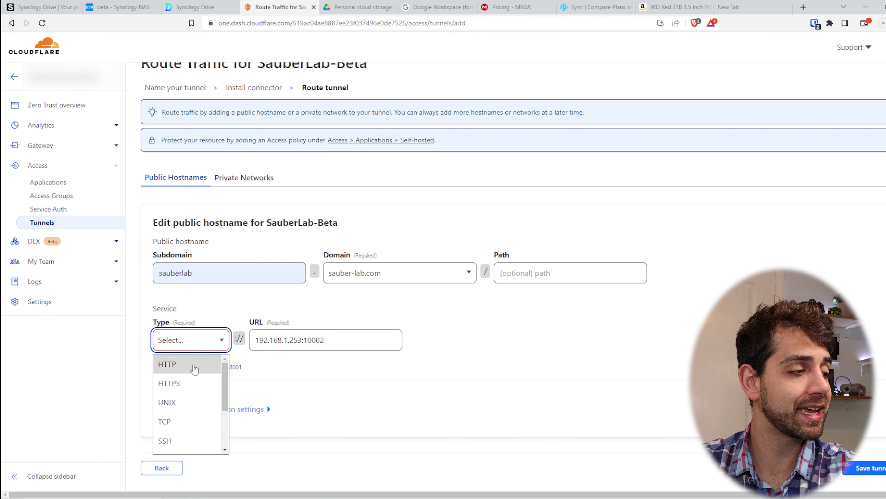
pyautogui.click(198, 367)
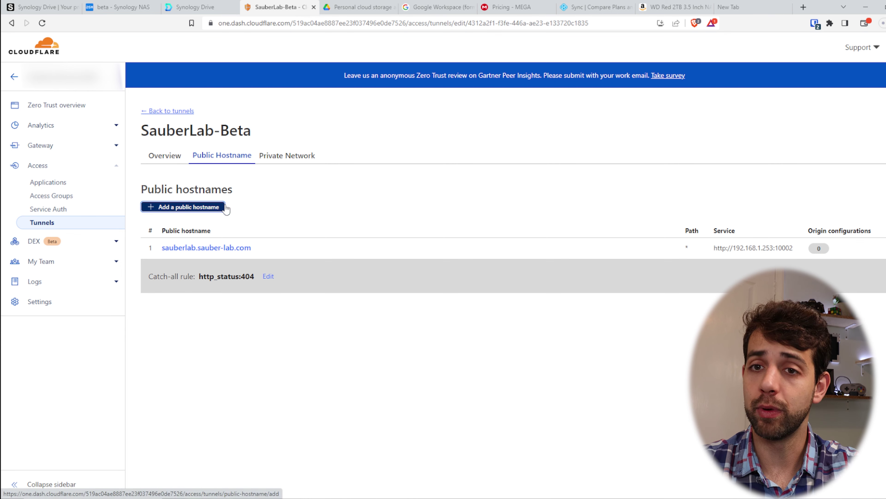
pyautogui.click(239, 251)
# Open sauberlab.sauber-lab.com in a new tab, check its address, then return to the NAS Docker page.
pyautogui.click(736, 192)
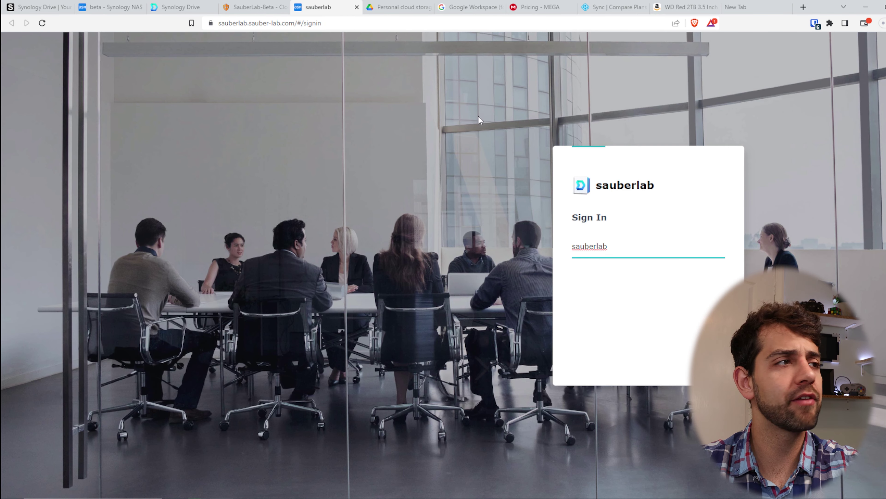
pyautogui.moveTo(298, 22); pyautogui.dragTo(217, 22)
pyautogui.hotkey('ctrl', 'c')
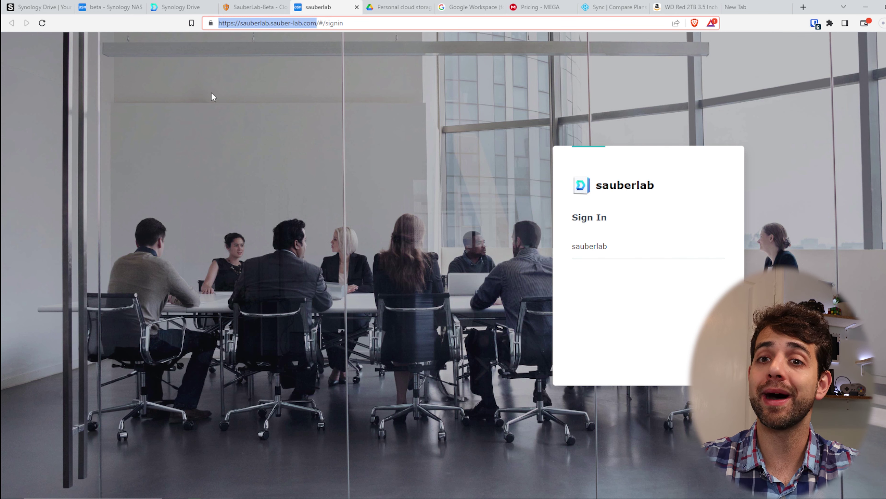
pyautogui.click(91, 4)
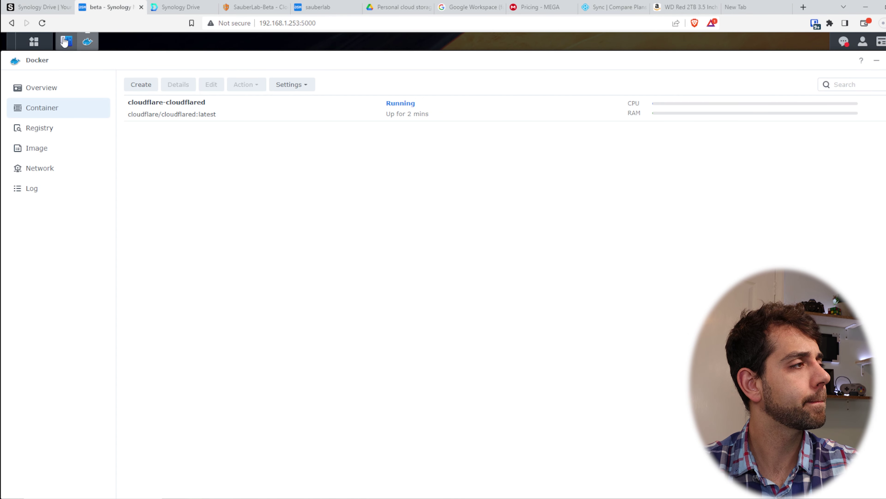
pyautogui.click(64, 41)
pyautogui.doubleClick(271, 185)
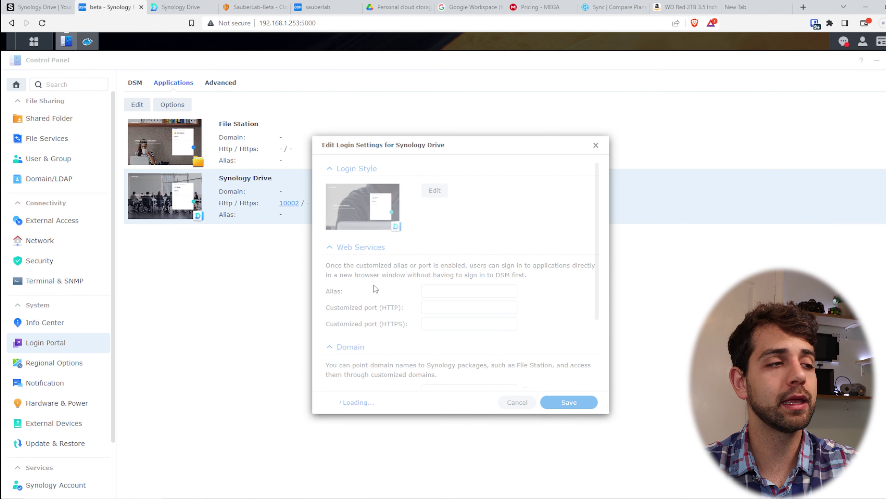
pyautogui.scroll(-5, 352, 277)
pyautogui.click(468, 294)
pyautogui.hotkey('ctrl', 'v')
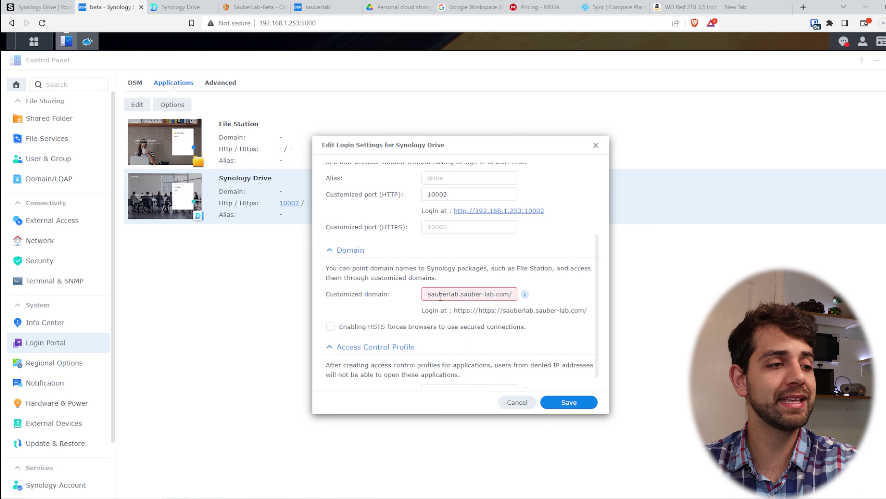
pyautogui.moveTo(438, 294); pyautogui.dragTo(316, 283)
pyautogui.moveTo(455, 294); pyautogui.dragTo(392, 291)
pyautogui.press('BackSpace')
pyautogui.press('BackSpace')
pyautogui.click(457, 316)
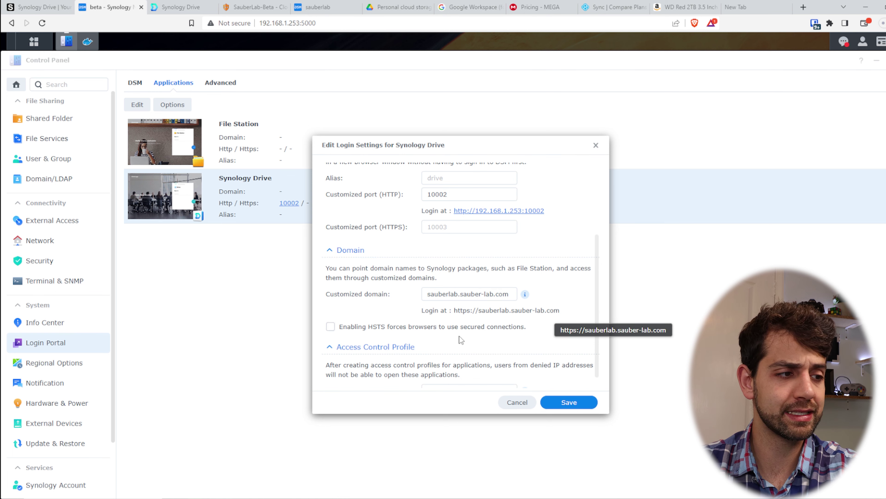
pyautogui.click(589, 404)
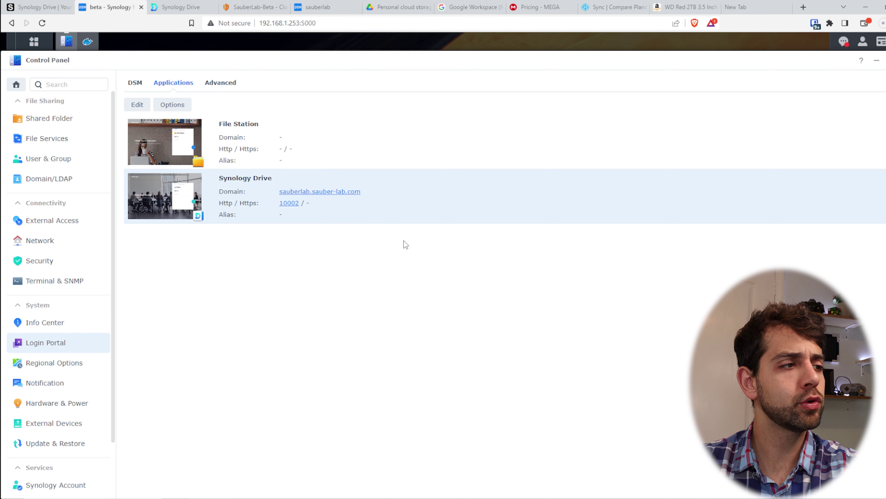
# Open Drive at sauberlab.sauber-lab.com, close the old local Drive tab, and sign in with the account password.
pyautogui.click(353, 193)
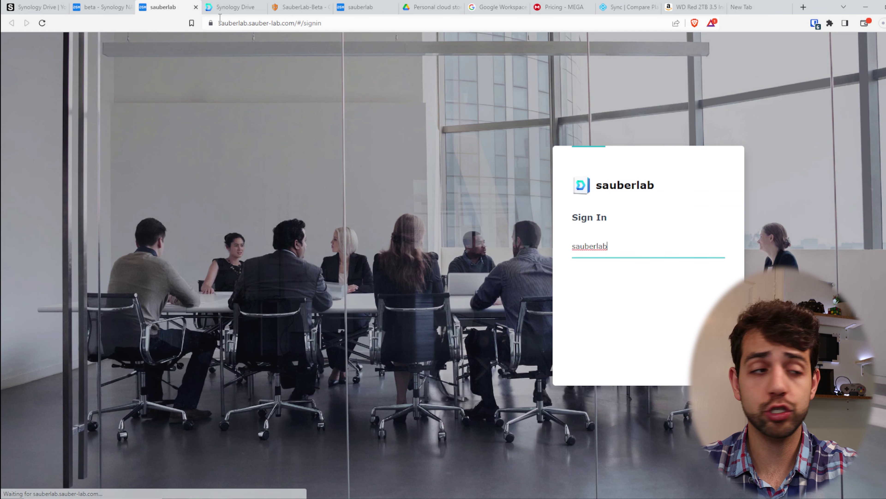
pyautogui.click(262, 7)
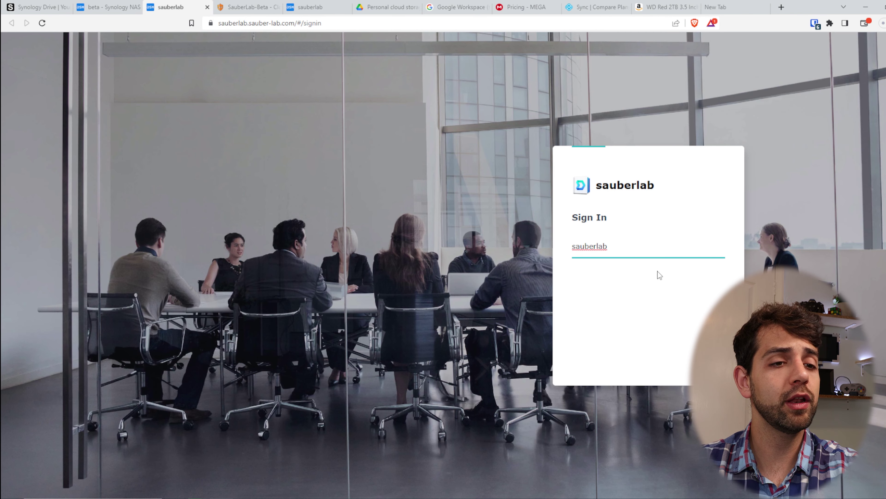
pyautogui.press('Return')
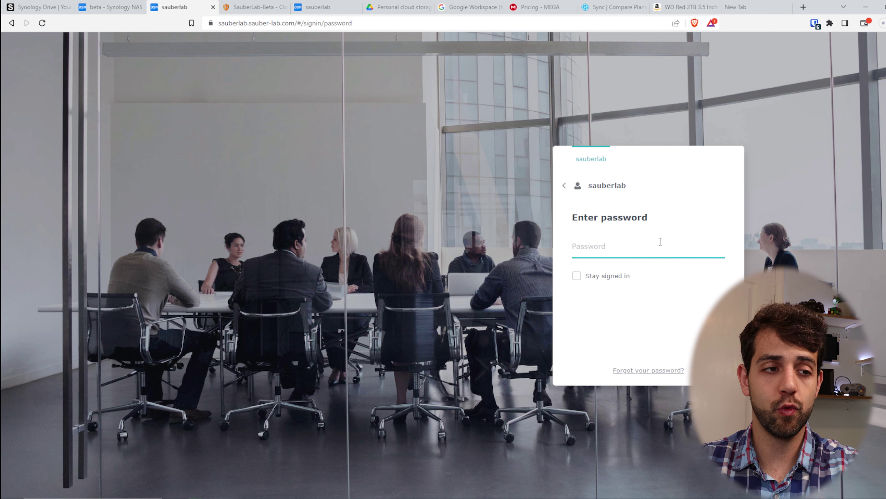
pyautogui.write('•••••••••')
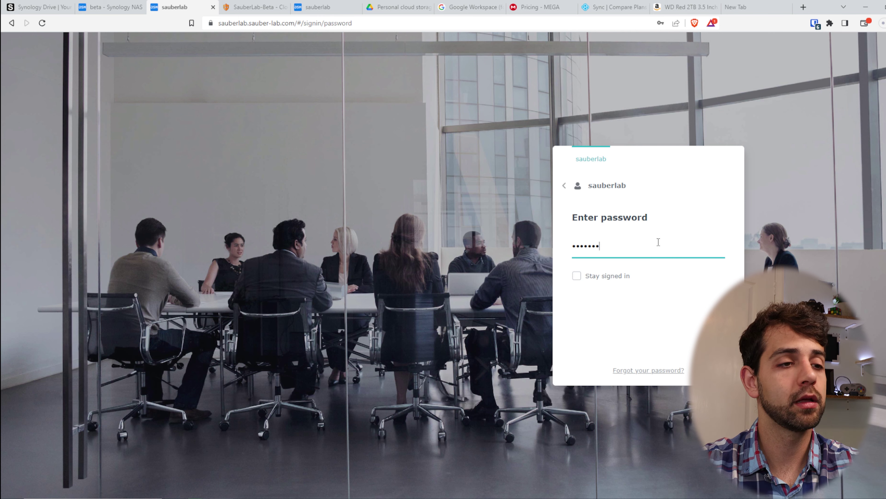
pyautogui.press('Return')
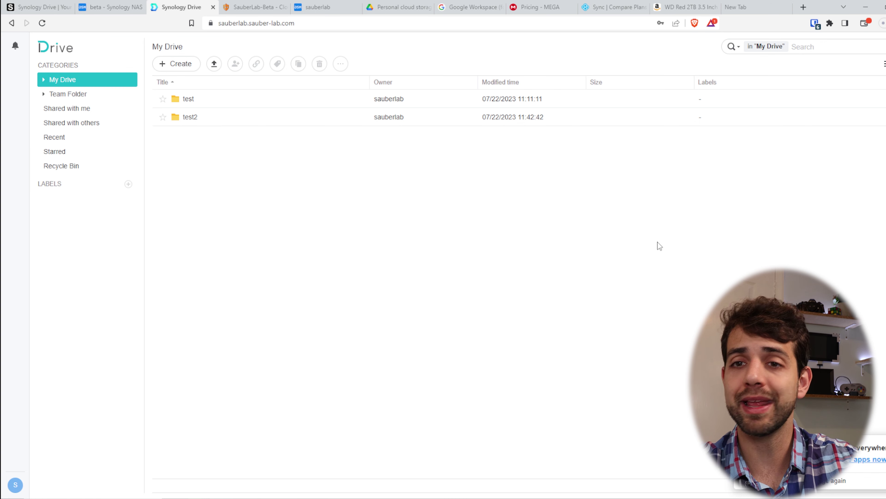
# Close the two pricing tabs, reload the DSM page, and remove ':5000' from its address.
pyautogui.click(430, 7)
pyautogui.click(430, 7)
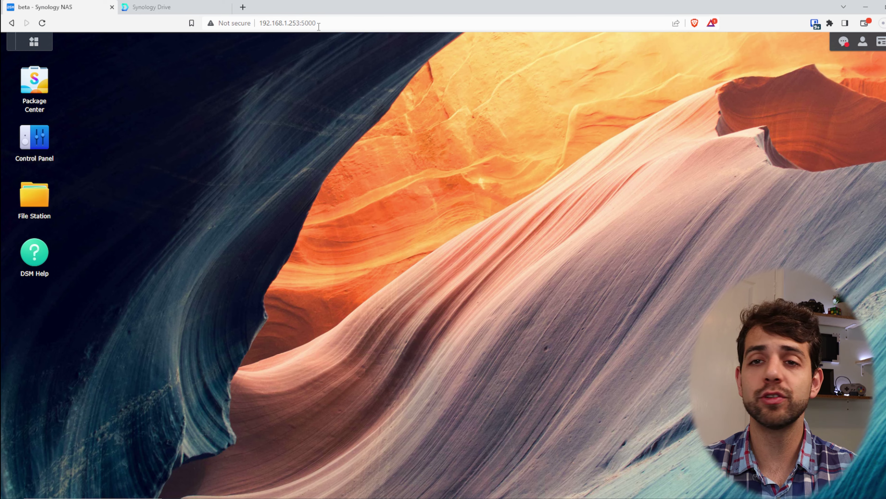
pyautogui.click(150, 7)
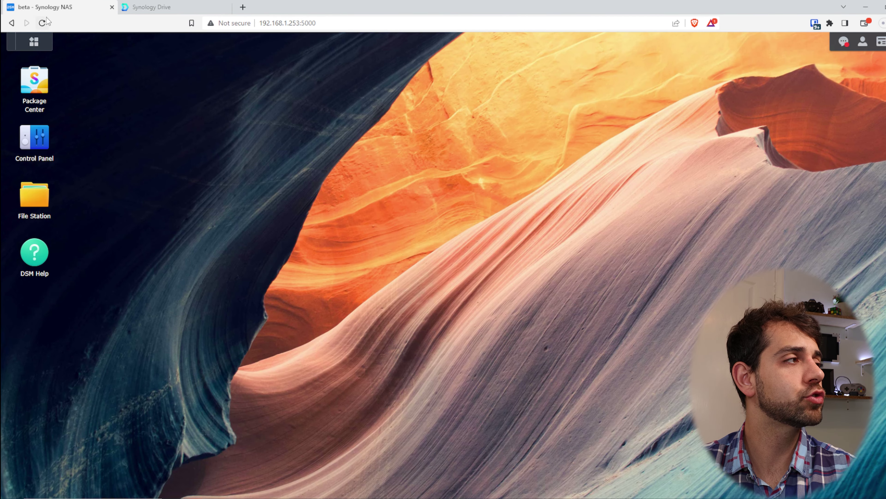
pyautogui.click(43, 22)
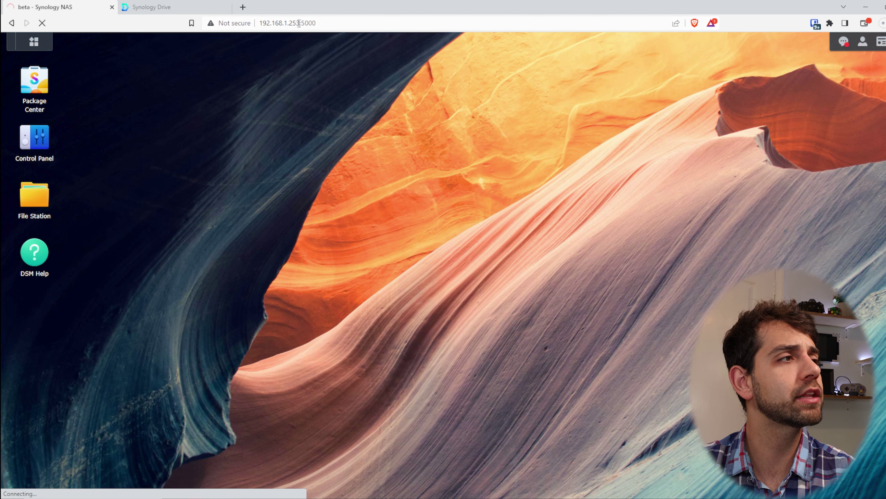
pyautogui.moveTo(299, 23); pyautogui.dragTo(316, 23)
pyautogui.press('BackSpace')
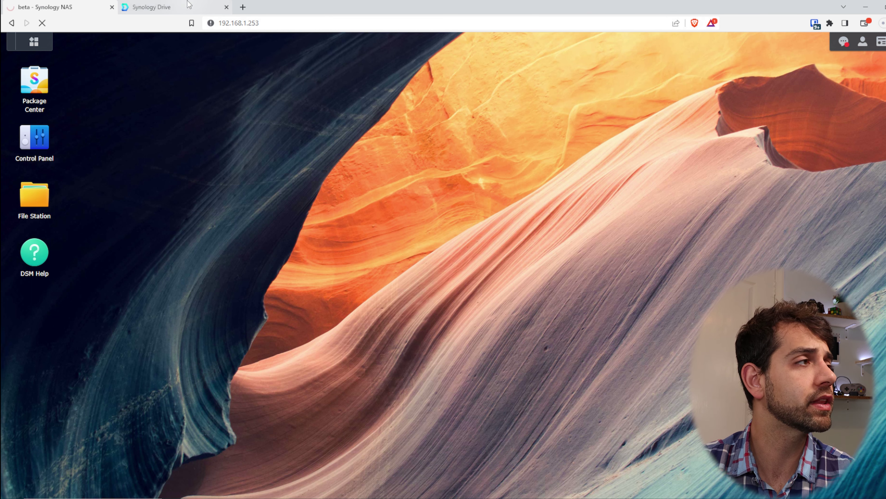
# Reload Synology Drive from its sauberlab.sauber-lab.com address.
pyautogui.click(184, 6)
pyautogui.click(352, 20)
pyautogui.press('Return')
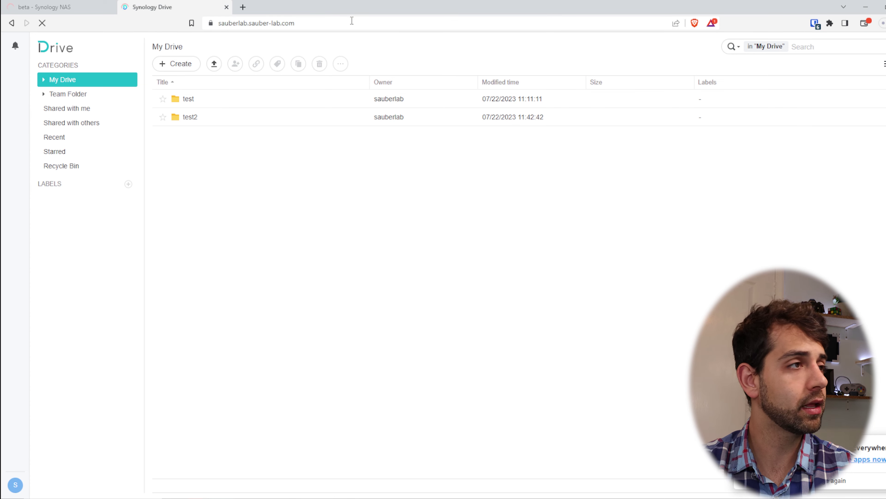
pyautogui.click(74, 95)
pyautogui.click(83, 110)
pyautogui.click(82, 138)
pyautogui.click(74, 84)
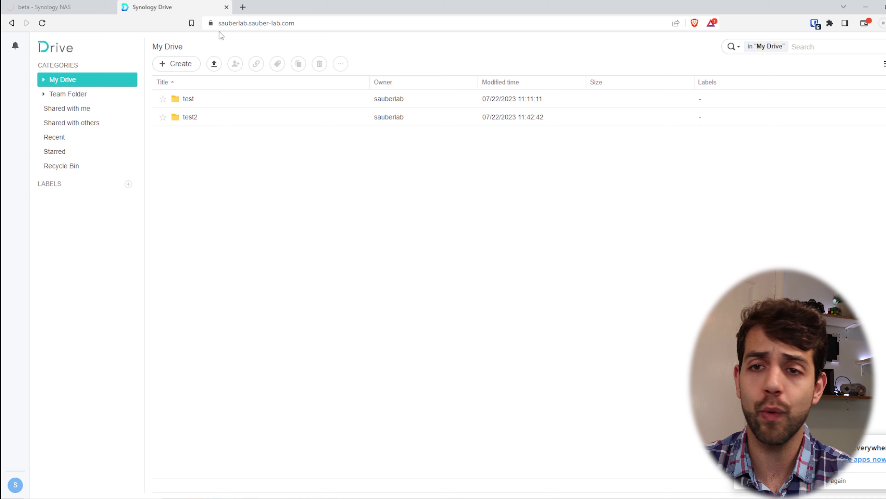
pyautogui.click(46, 7)
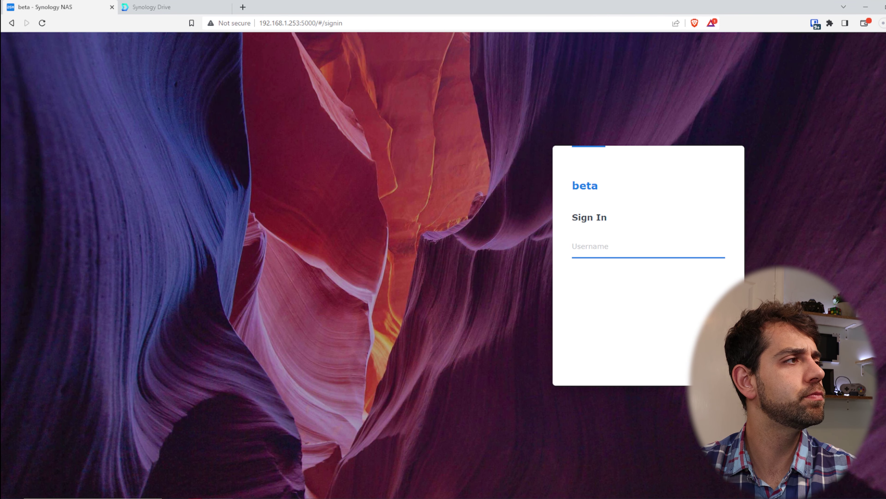
pyautogui.click(200, 4)
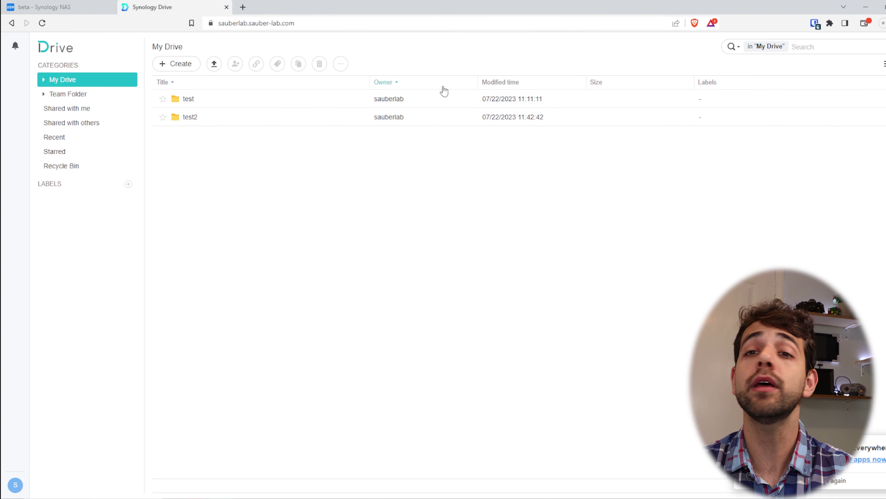